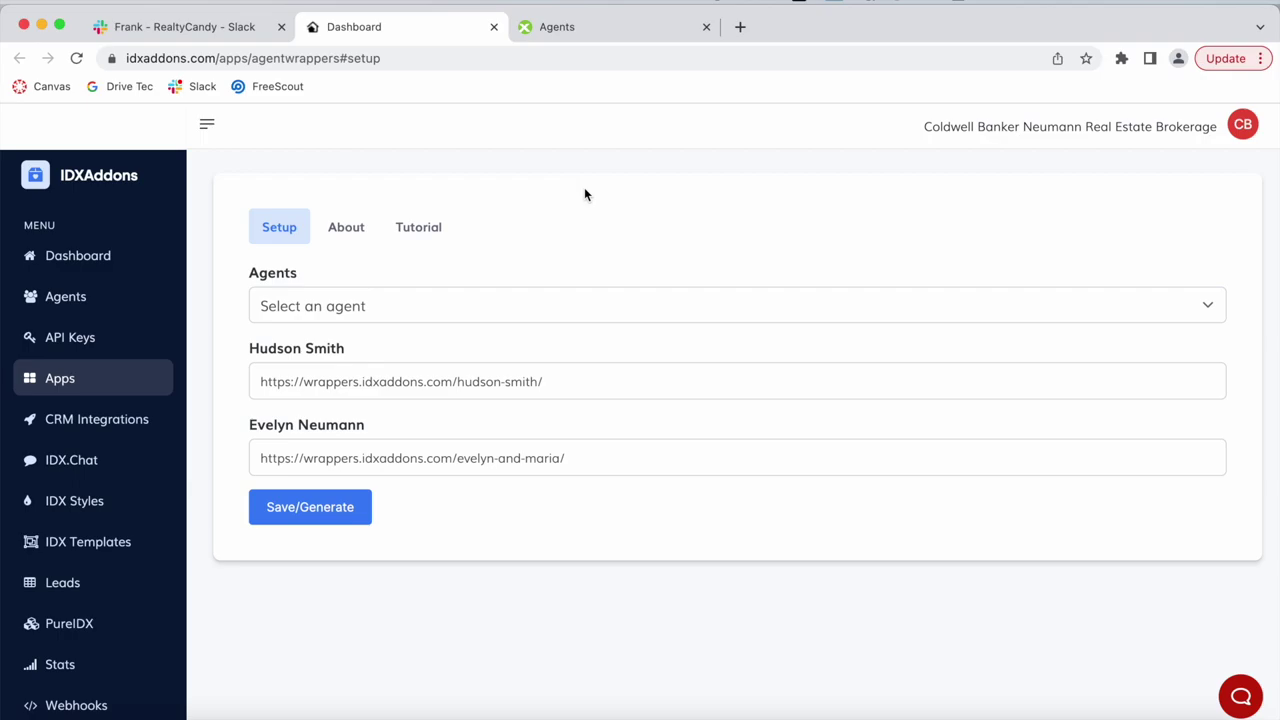
Switch to the Safari window showing the Coldwell Banker site cbn.on.ca.
key("super+Tab")
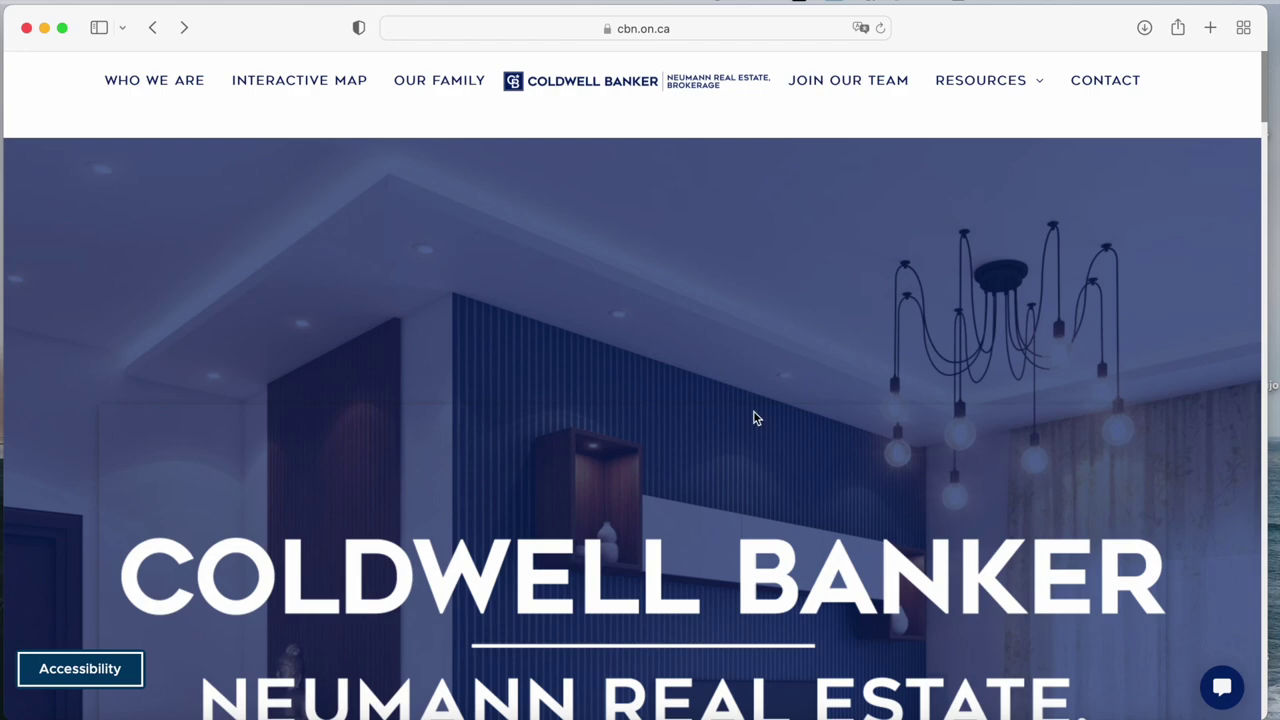
Scroll through the cbn.on.ca homepage and widen the Safari window slightly.
scroll(755, 417, "down", 3)
scroll(755, 417, "down", 10)
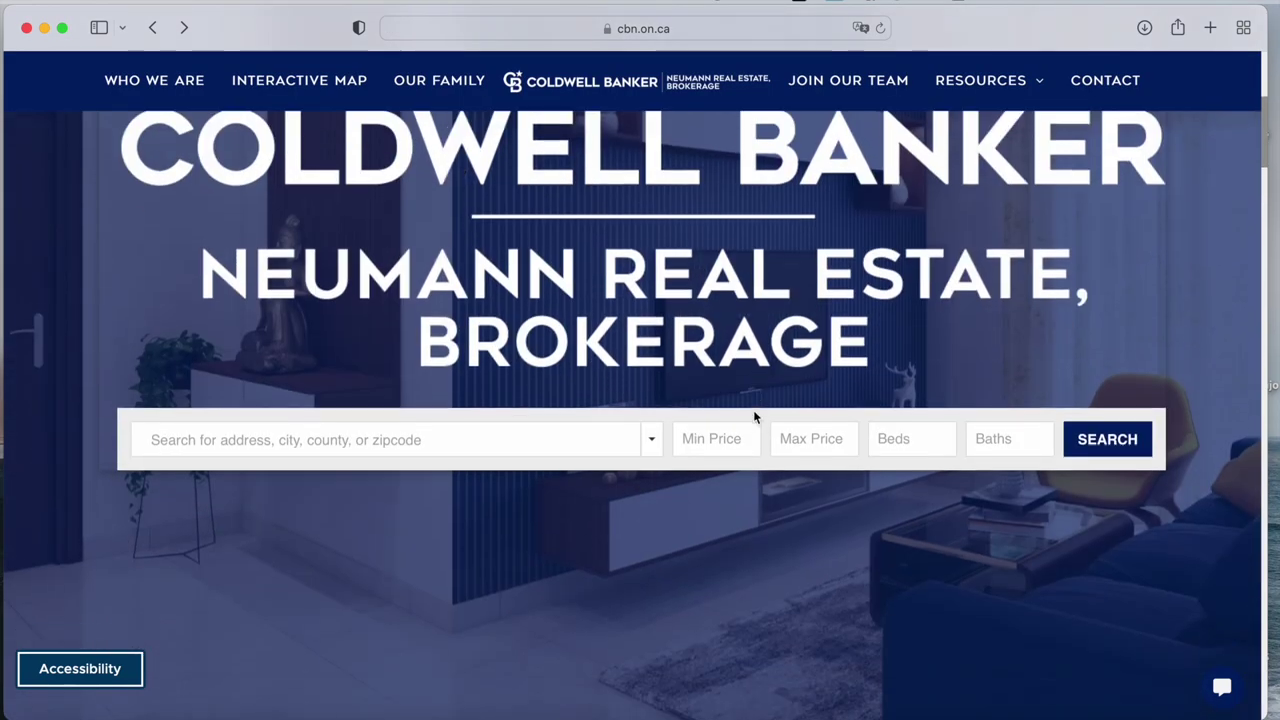
scroll(755, 417, "down", 5)
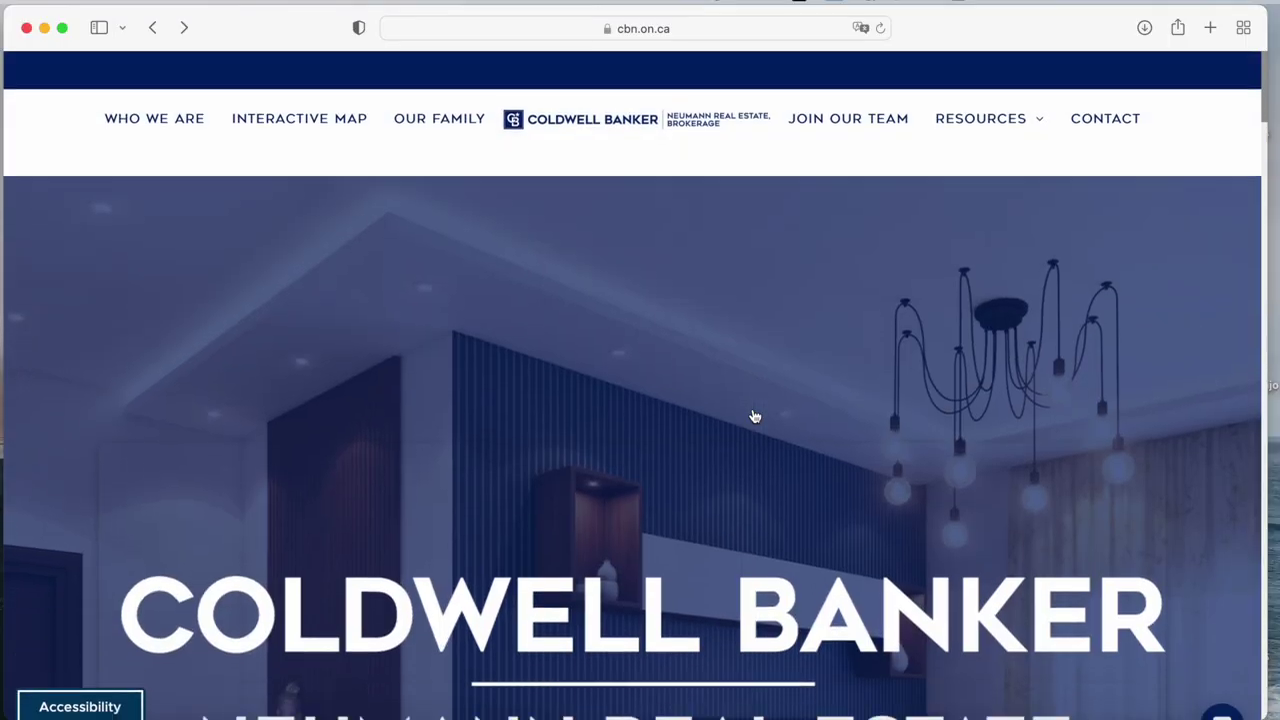
scroll(755, 417, "down", 1)
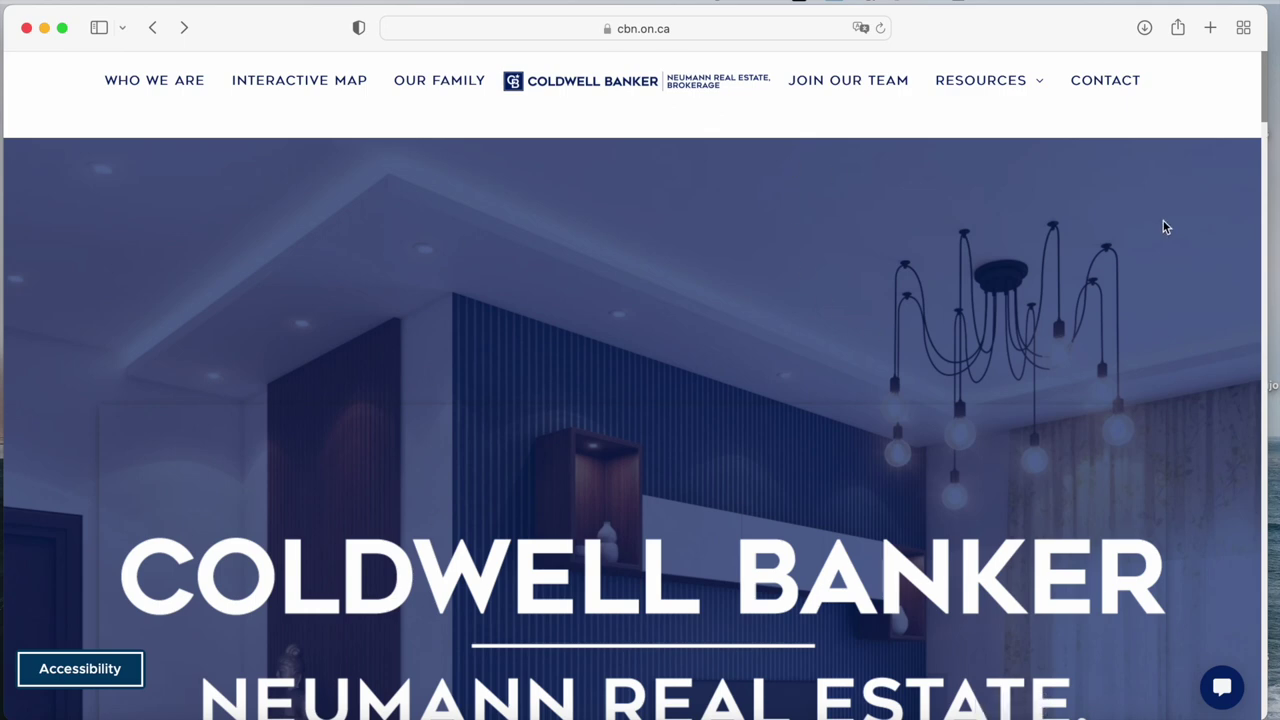
left_click_drag(1263, 300, 1274, 300)
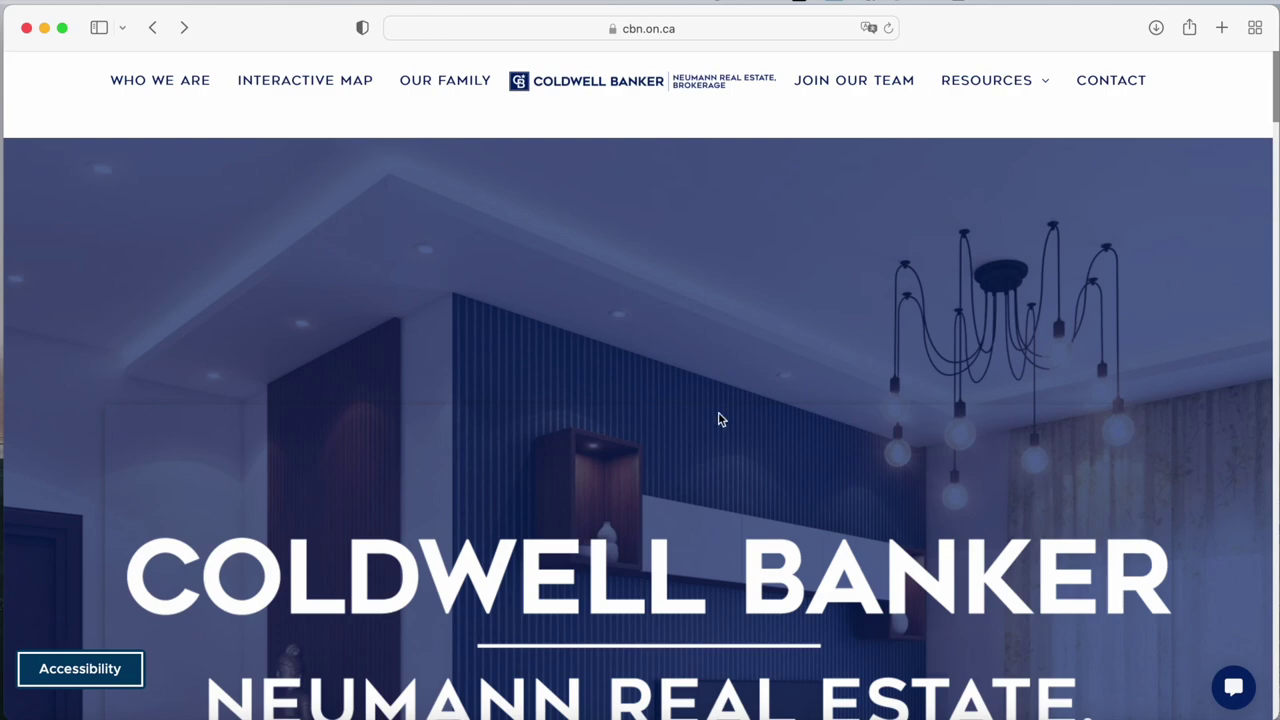
Run a homepage property search, loading 500 listings on properties.cbn.on.ca.
scroll(720, 420, "down", 4)
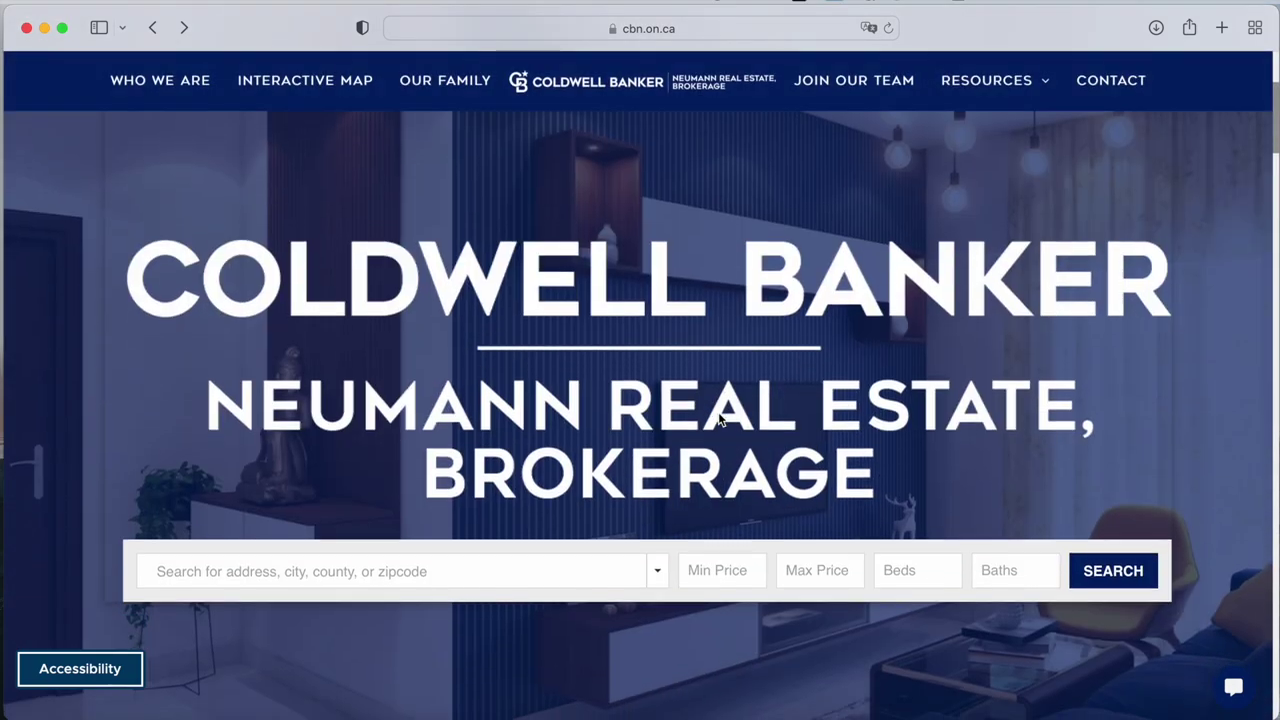
scroll(720, 420, "up", 4)
scroll(720, 420, "down", 4)
scroll(718, 412, "down", 1)
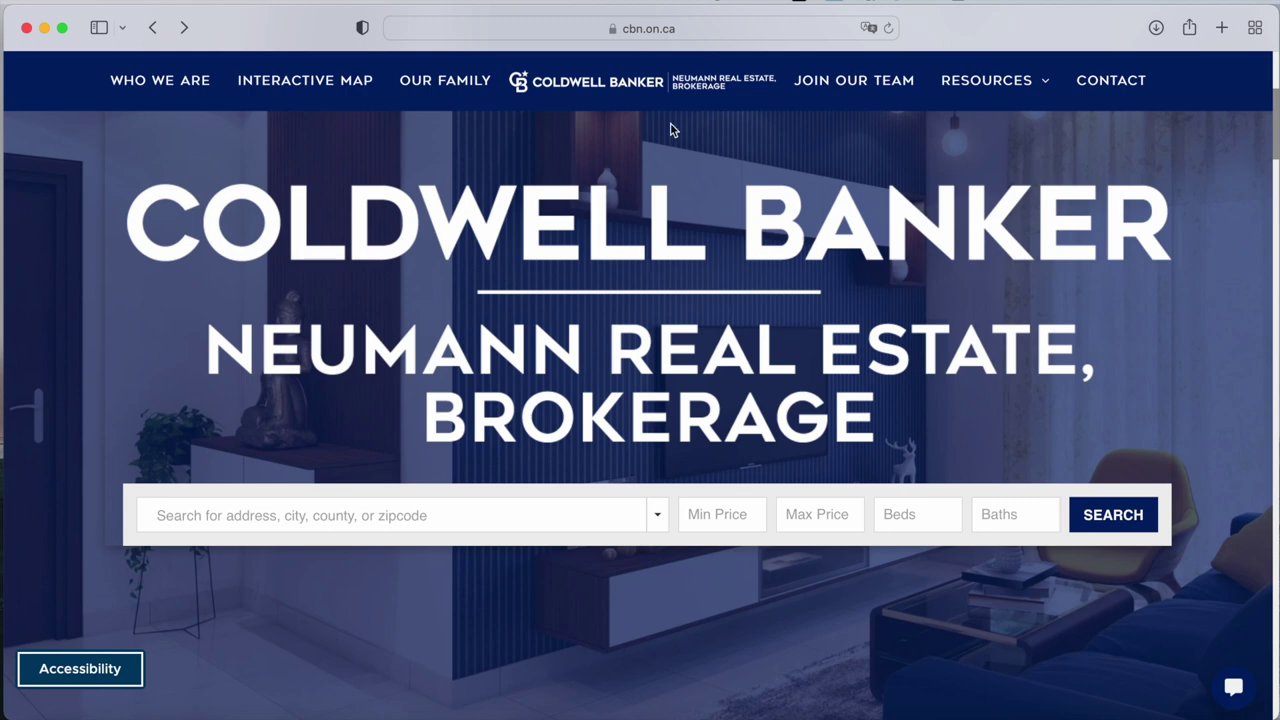
left_click(1108, 518)
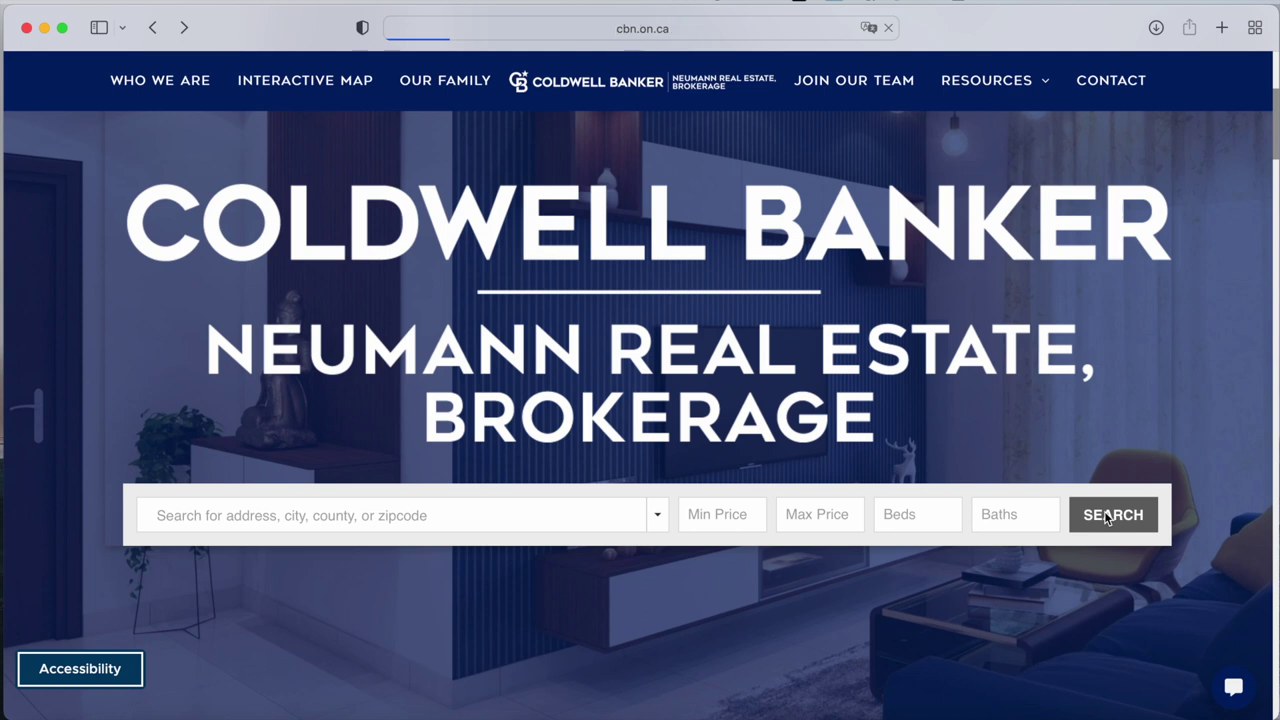
scroll(634, 491, "down", 10)
scroll(634, 491, "up", 10)
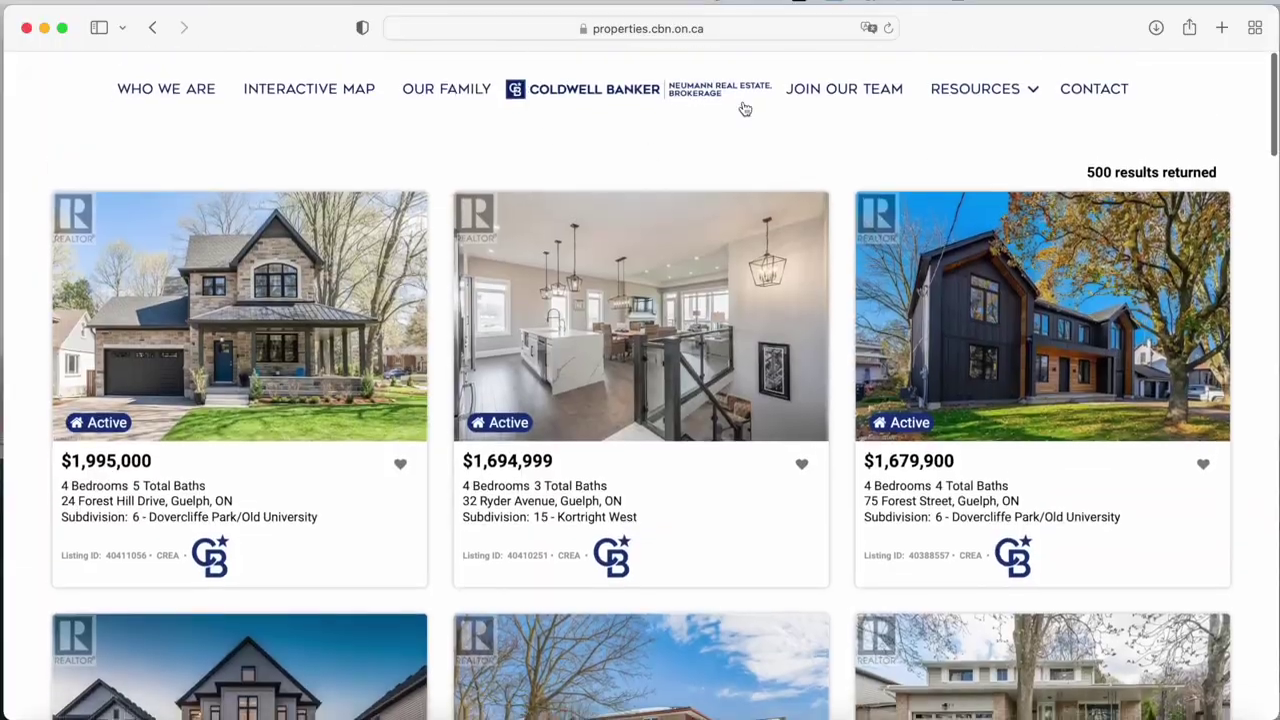
Open the brokerage's Our Family agents page and check the other desktops in Mission Control.
left_click(446, 90)
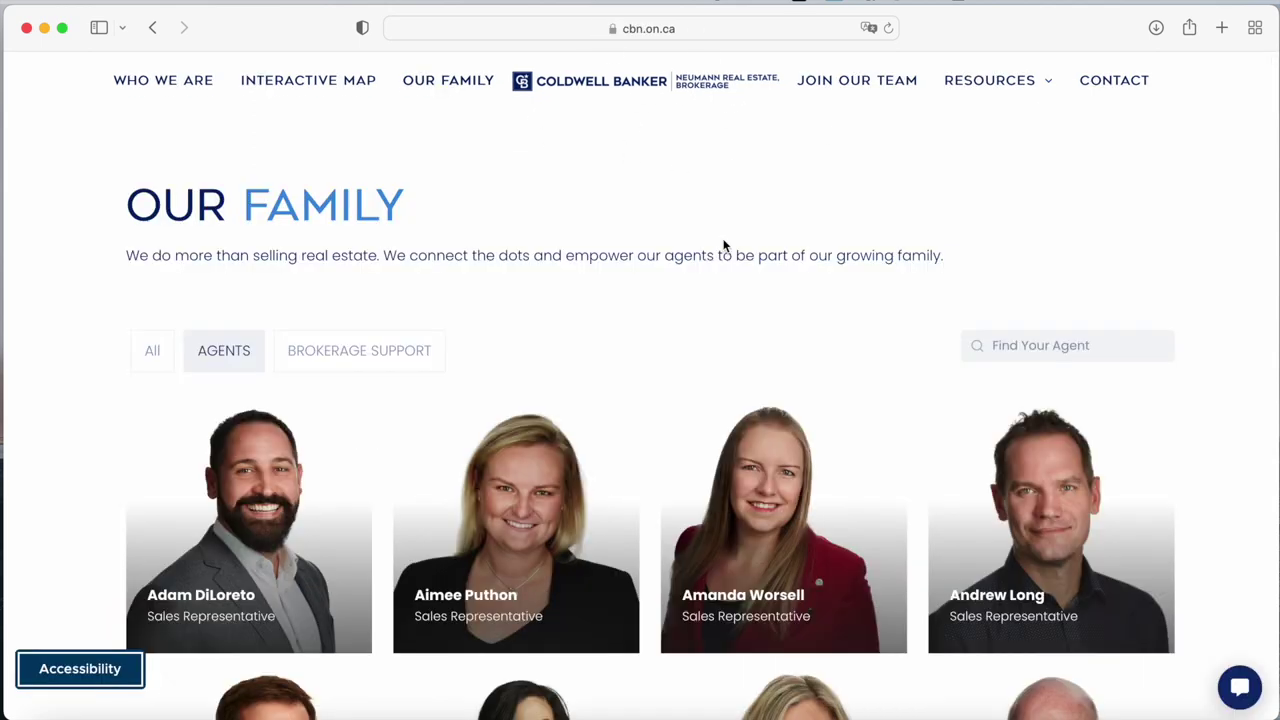
scroll(724, 244, "down", 20)
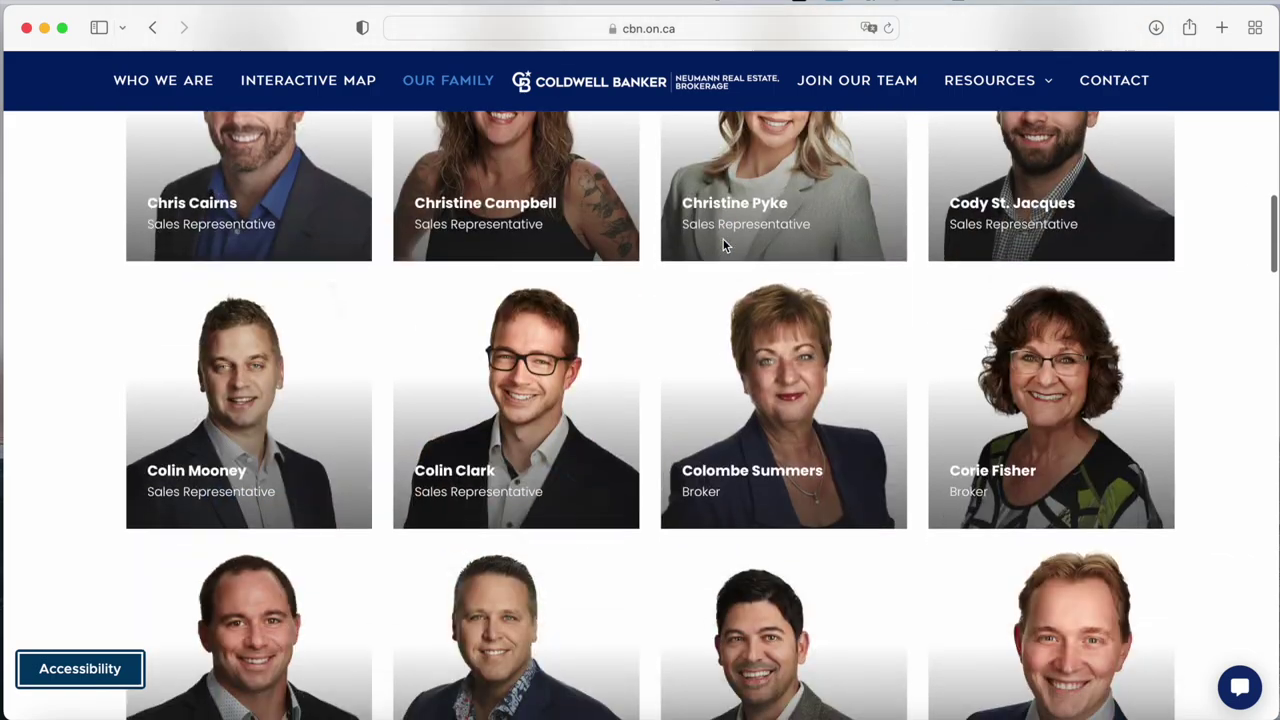
scroll(723, 244, "up", 20)
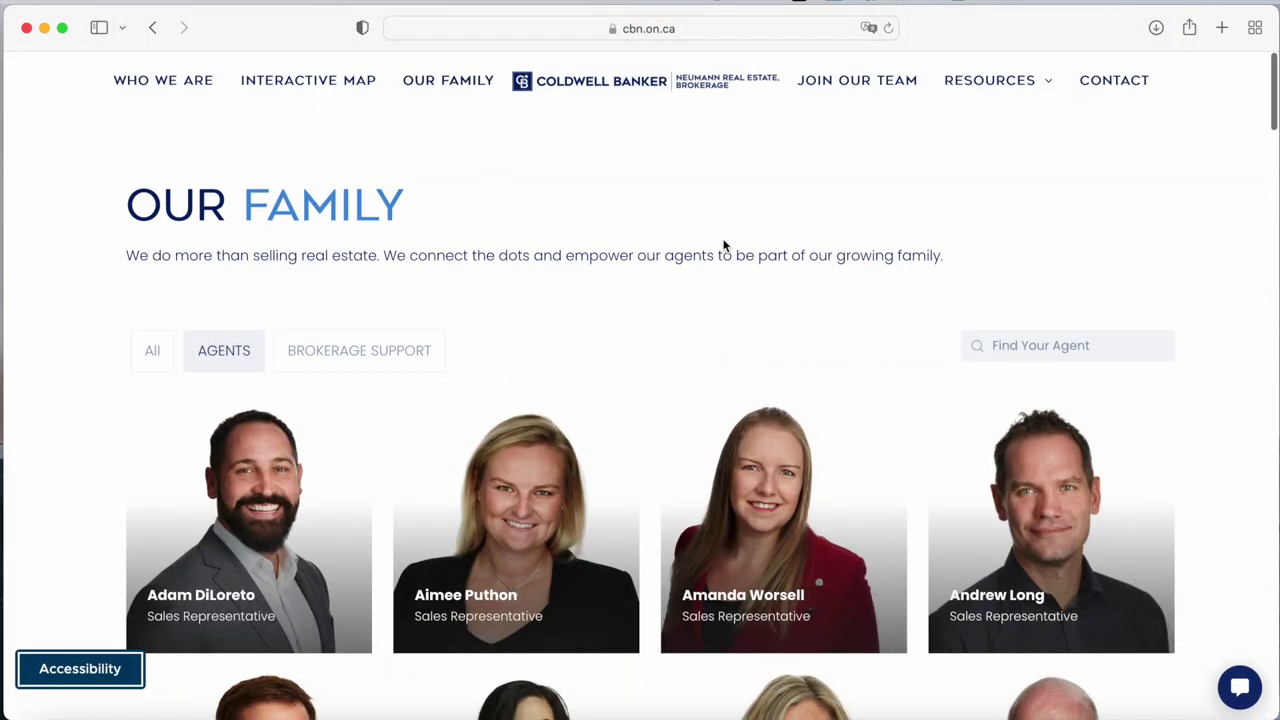
key("ctrl+Up")
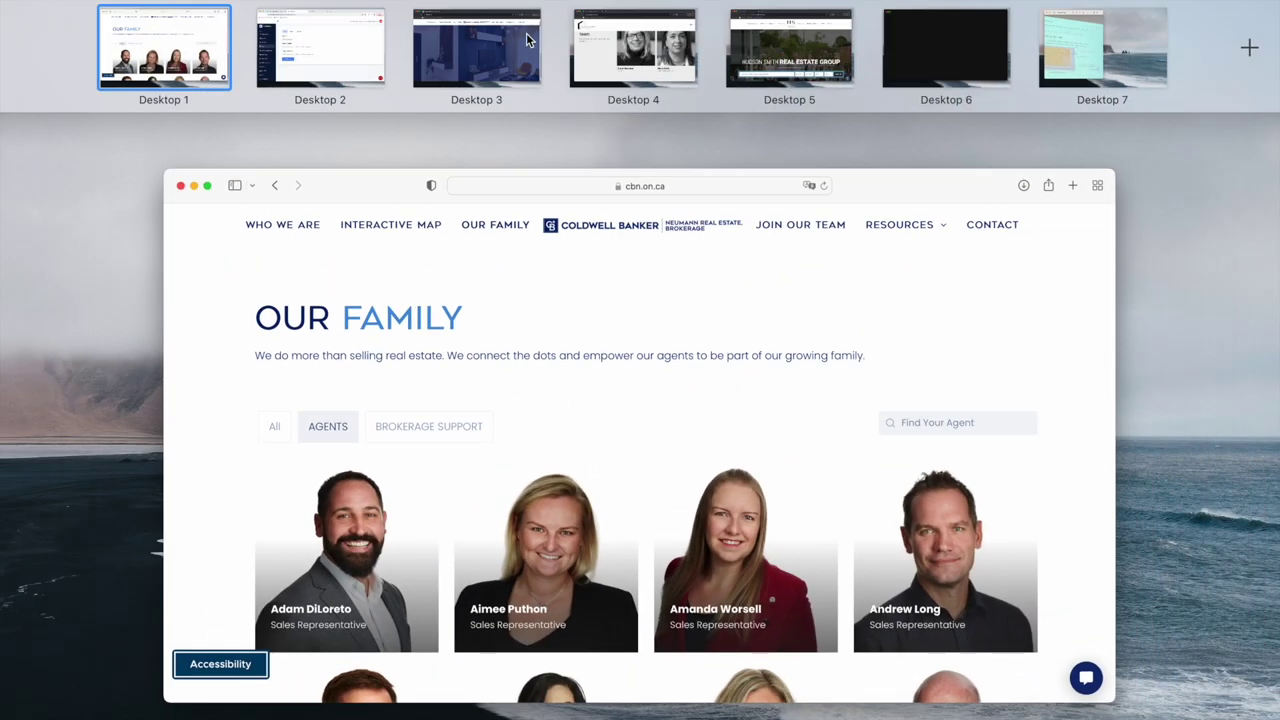
left_click(526, 33)
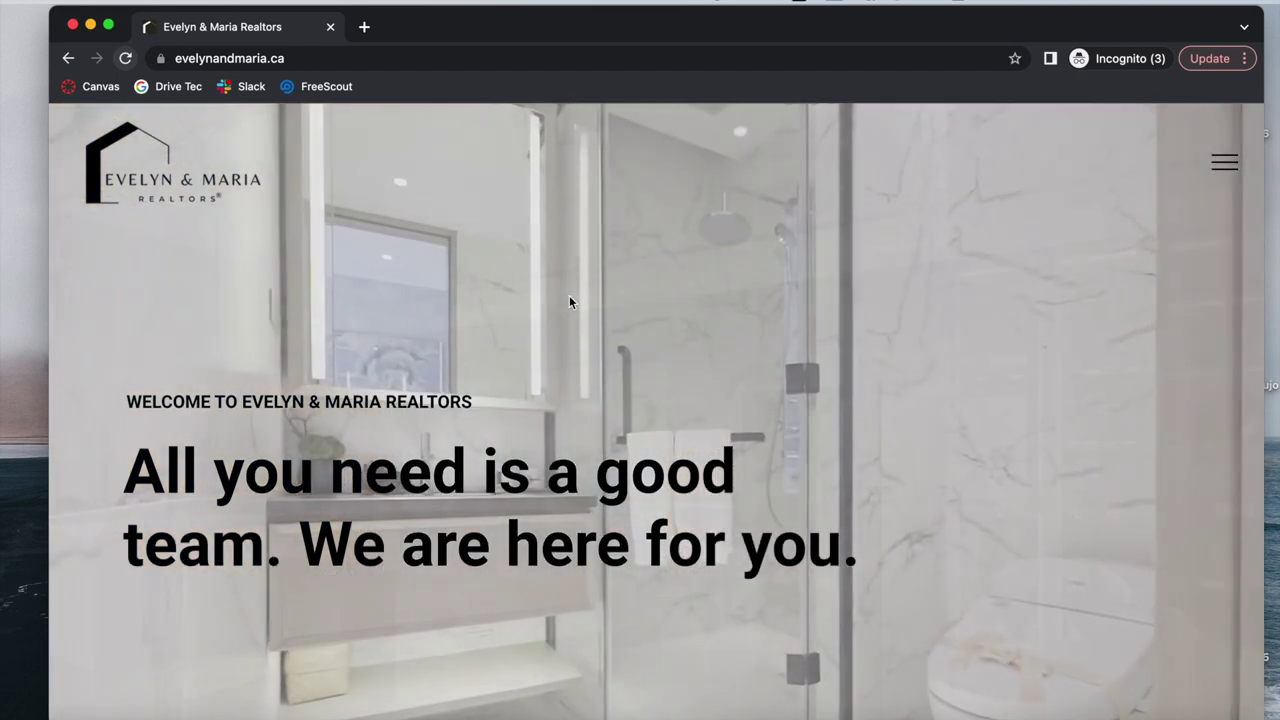
Search Find Your Agent for each of the team's two agents by first name.
scroll(569, 300, "down", 8)
scroll(562, 278, "down", 7)
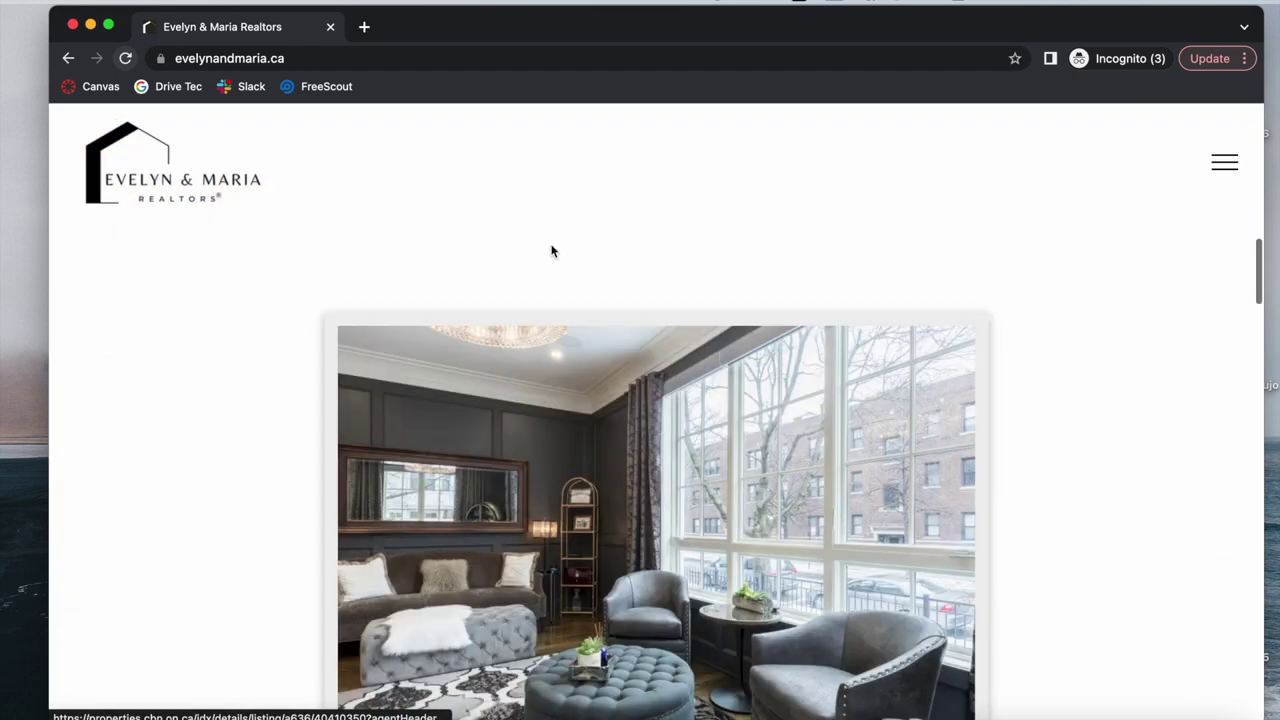
scroll(551, 250, "down", 5)
scroll(551, 244, "down", 3)
scroll(551, 244, "up", 20)
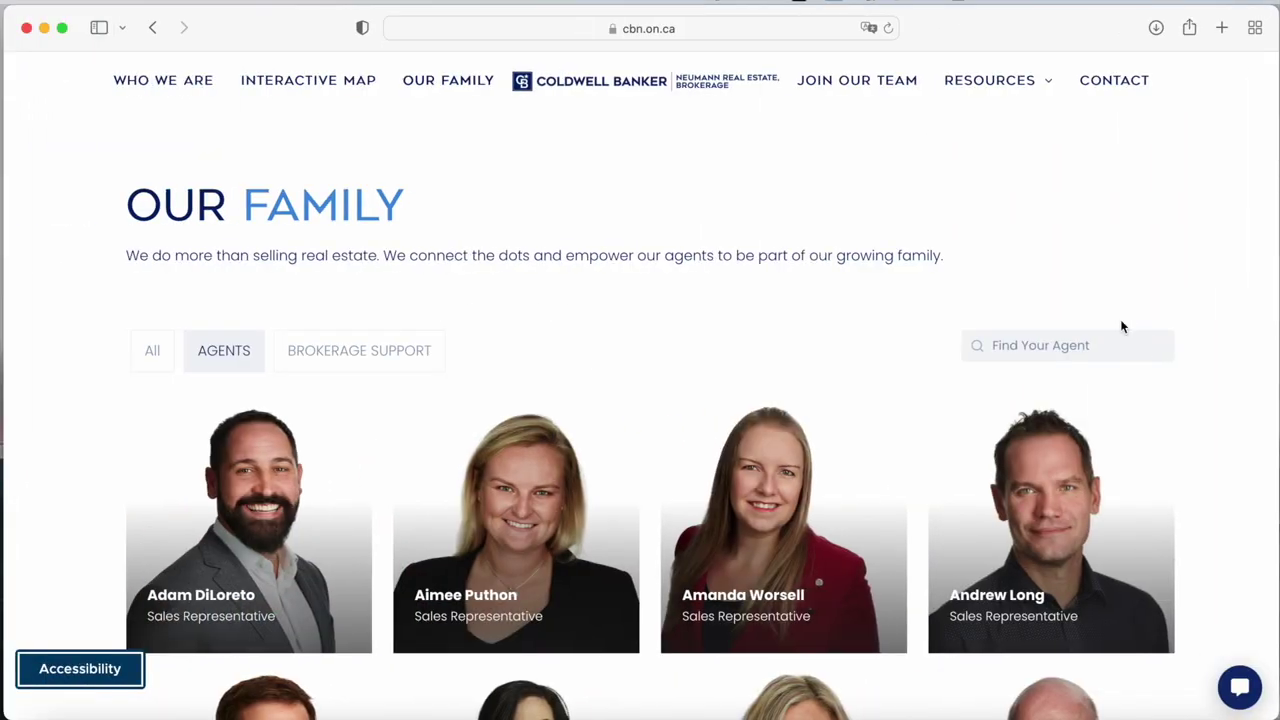
left_click(1102, 345)
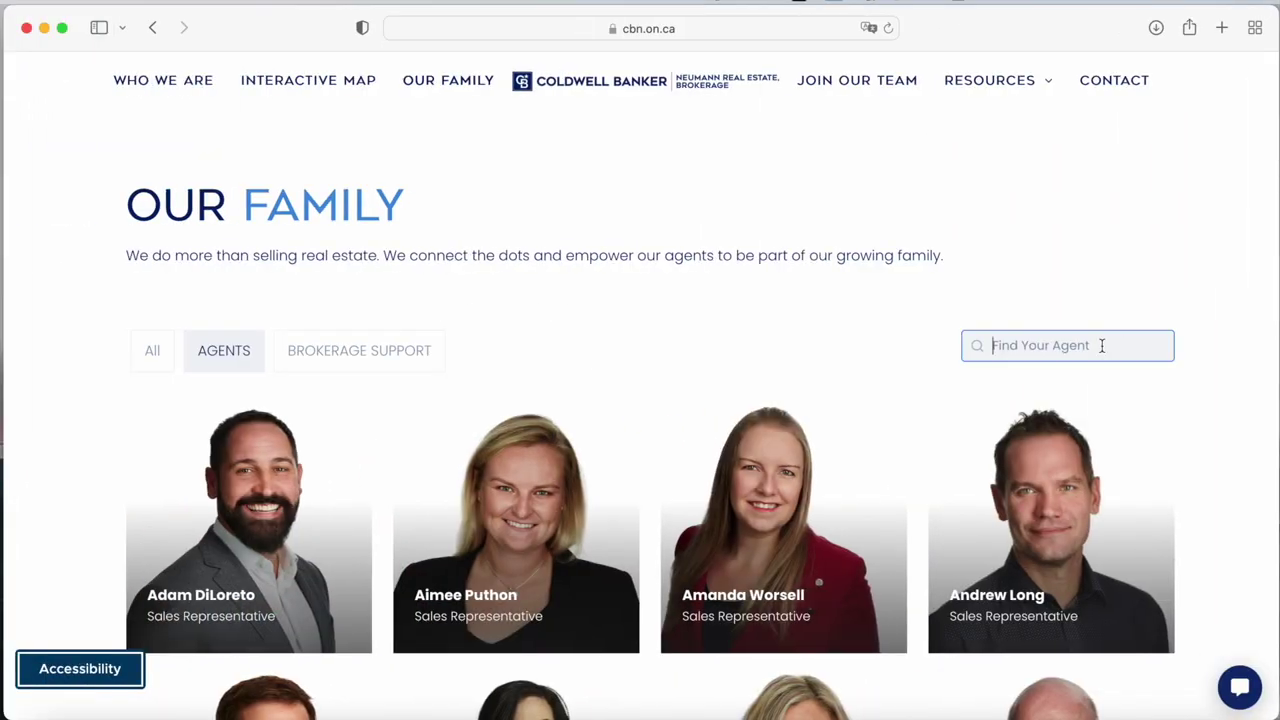
type("evelyn")
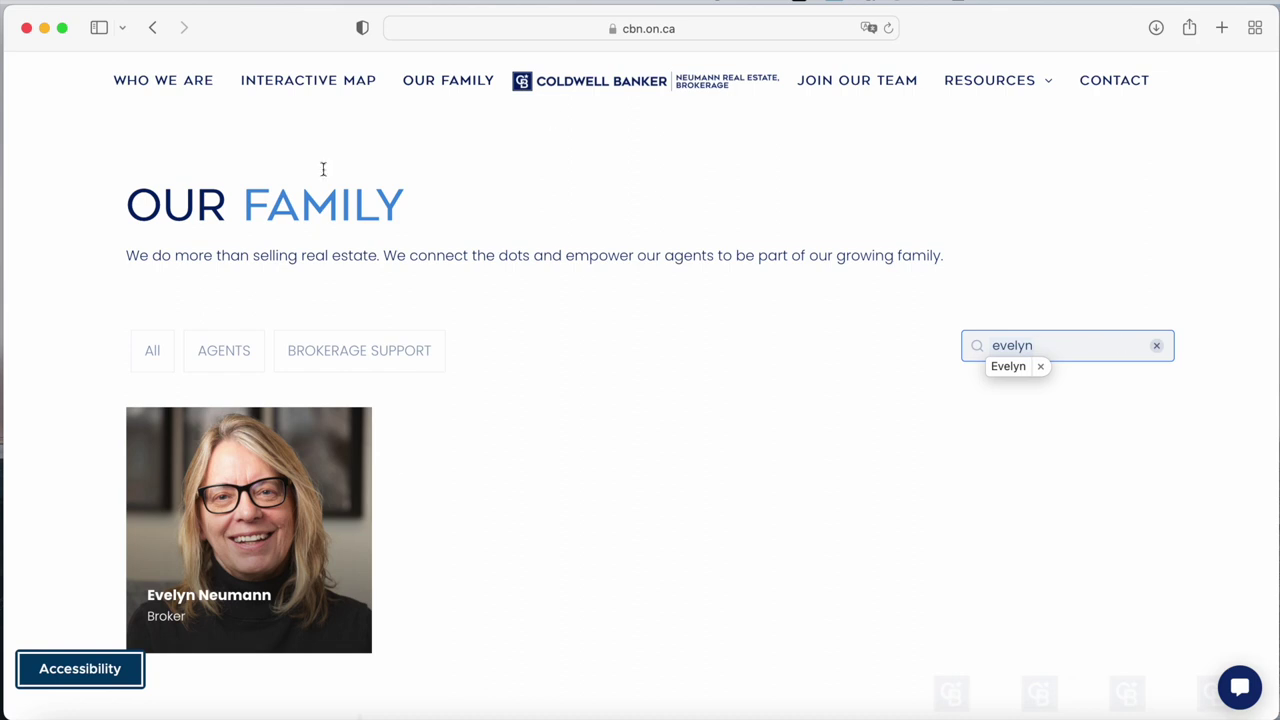
left_click(1040, 366)
left_click_drag(1057, 340, 702, 342)
type("maria")
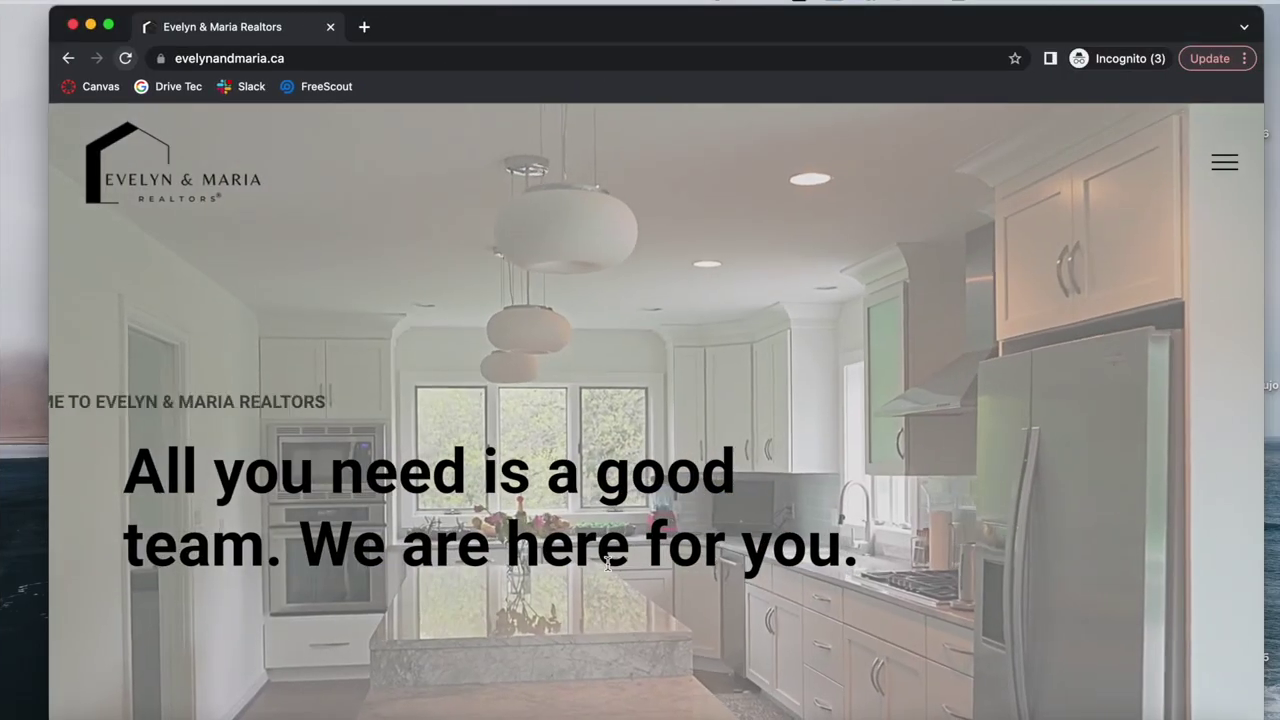
scroll(607, 570, "down", 3)
scroll(1125, 616, "down", 3)
Search listings from evelynandmaria.ca for branded results, then return to the IDXAddons desktop.
left_click(1128, 350)
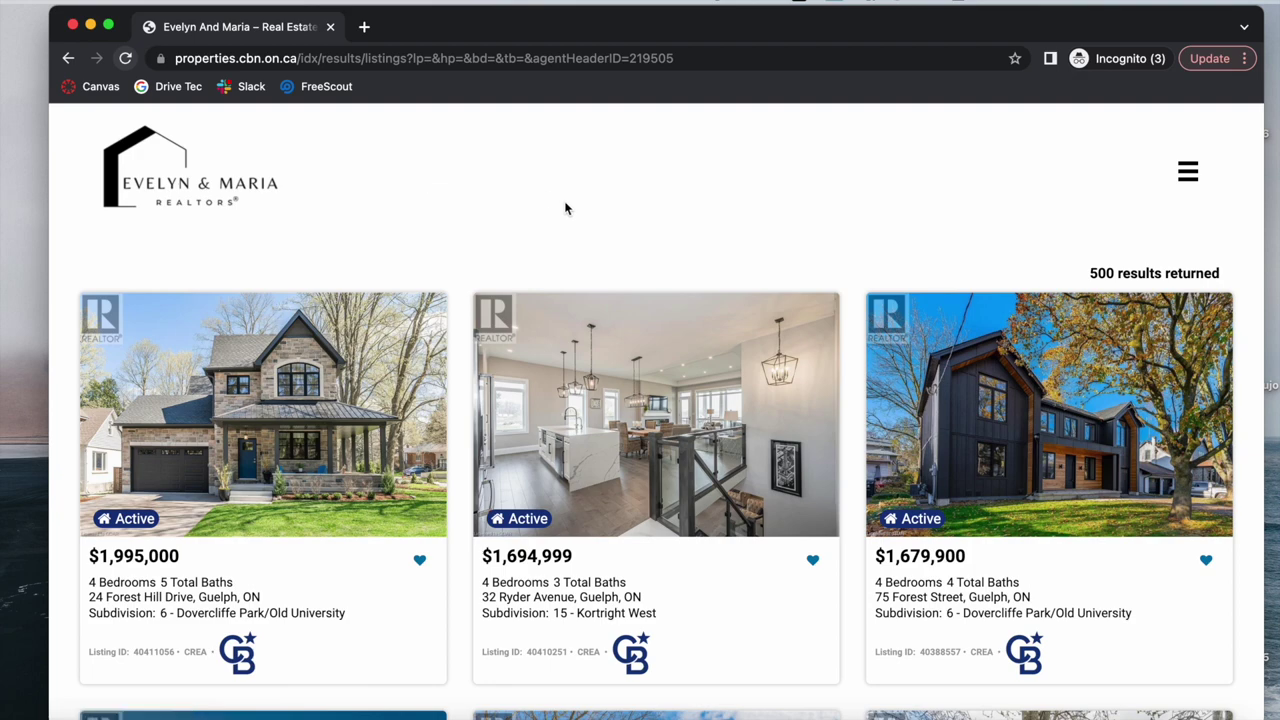
key("ctrl+Left")
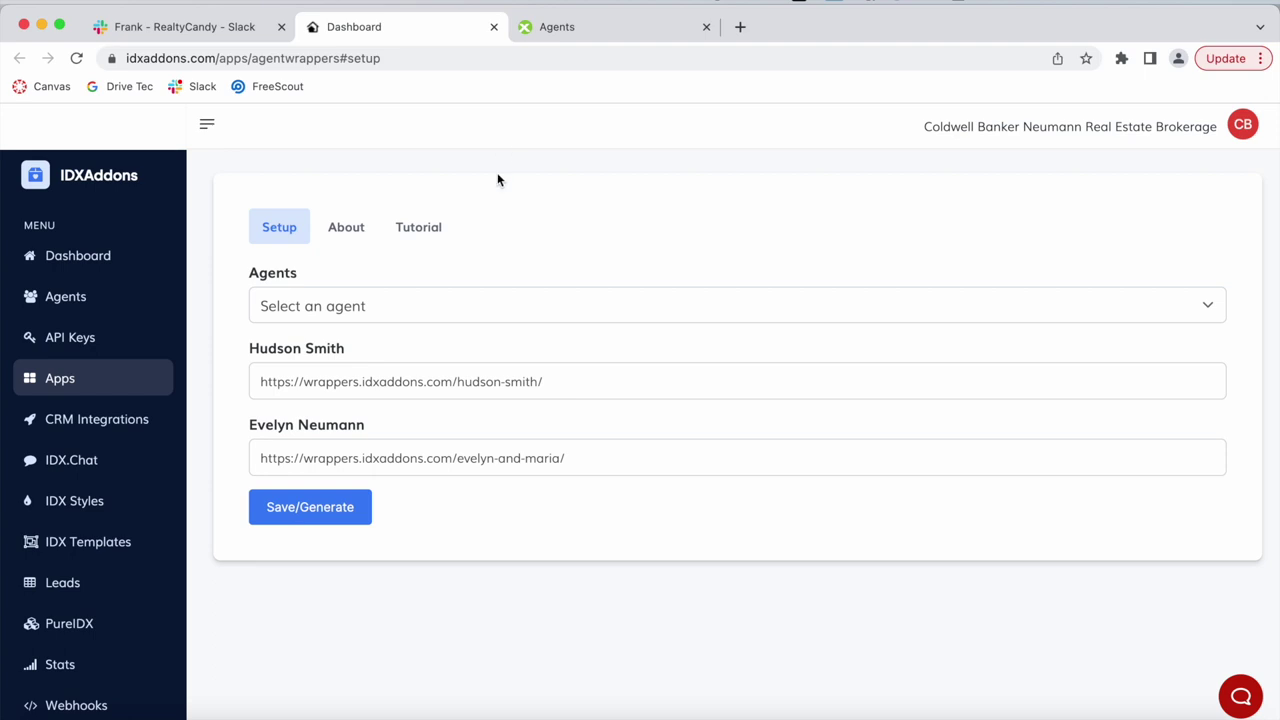
Read the Agent Wrappers tutorial note about the main element id, then go back to Setup.
left_click(438, 229)
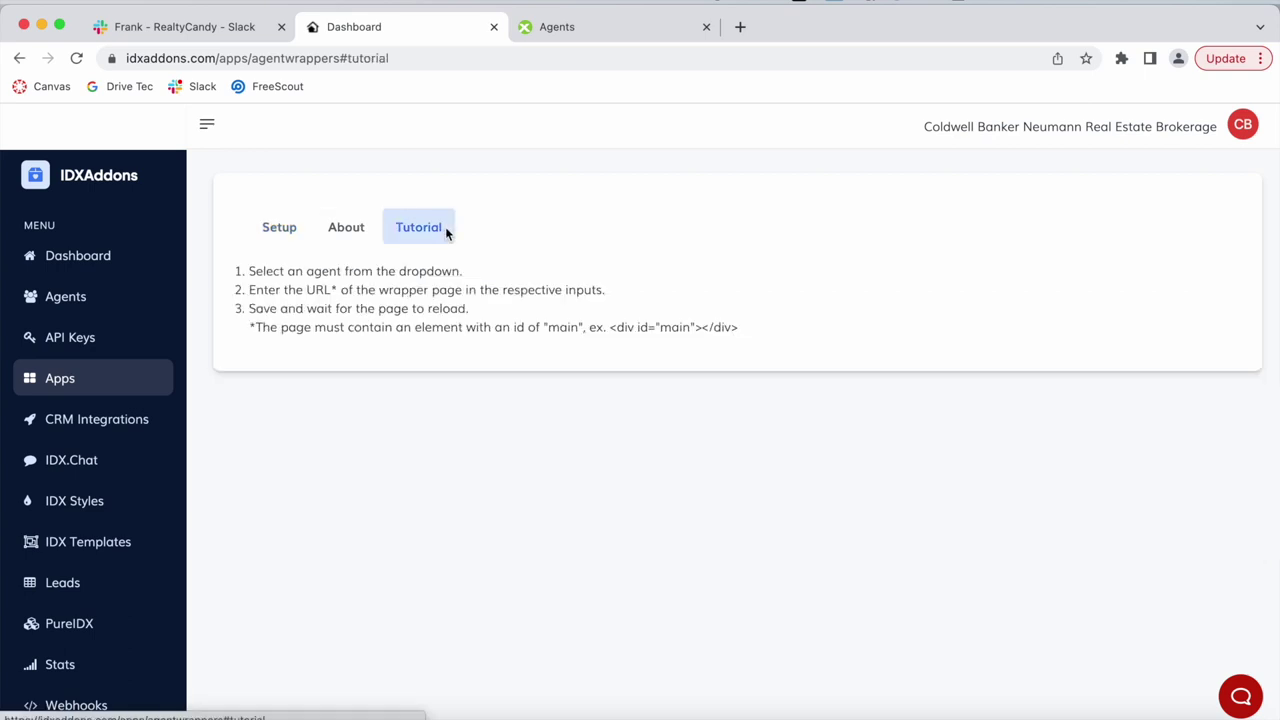
left_click_drag(513, 330, 583, 330)
left_click(583, 329)
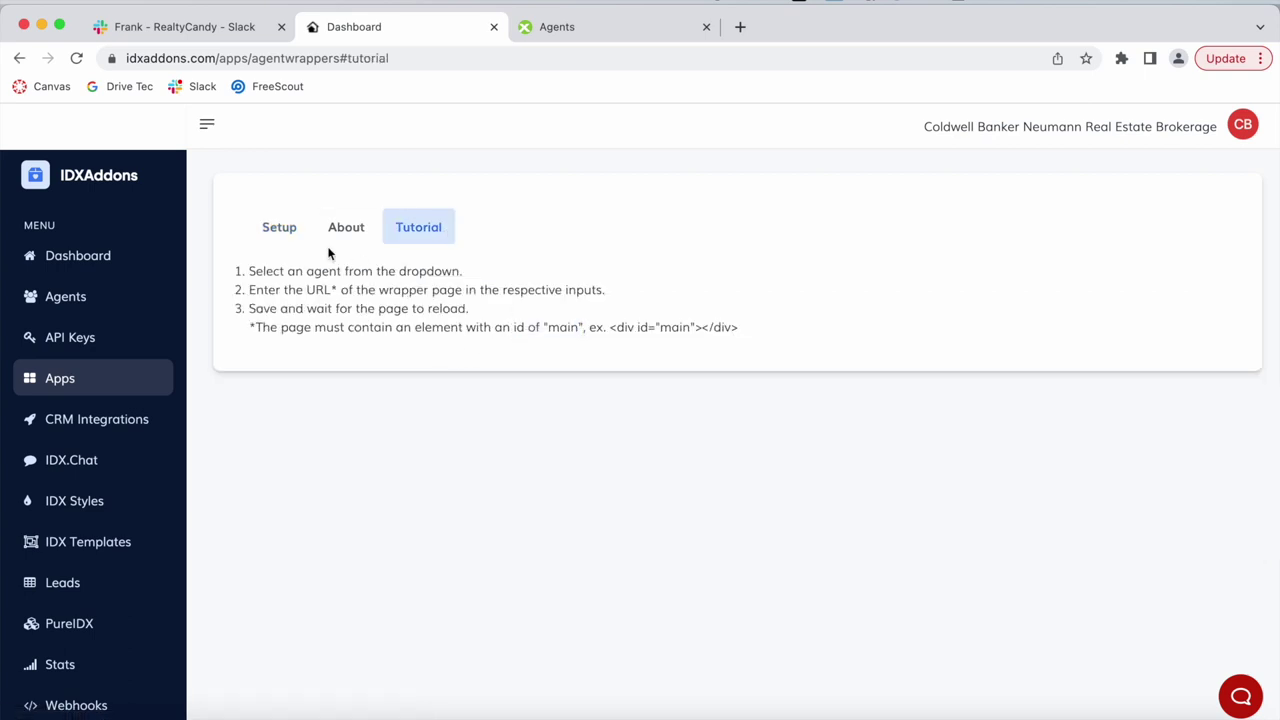
left_click(290, 229)
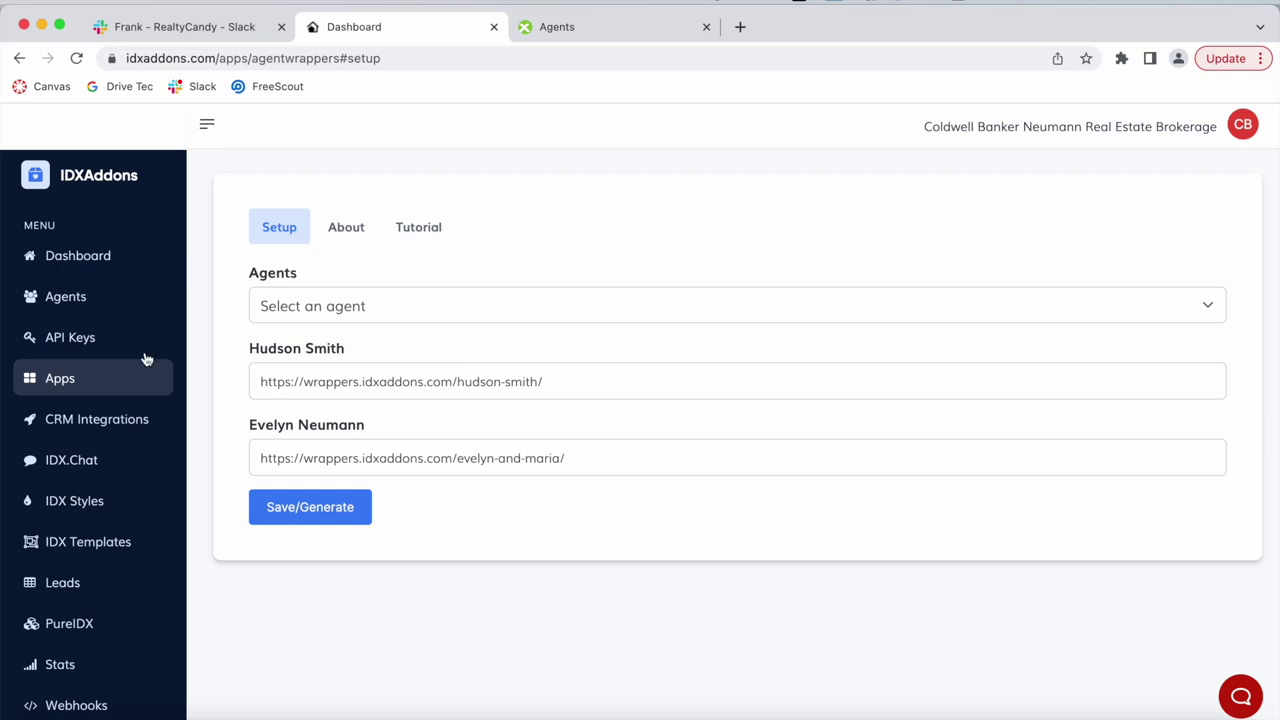
Load the first agent's wrapper URL in a new browser tab to preview it.
left_click(352, 315)
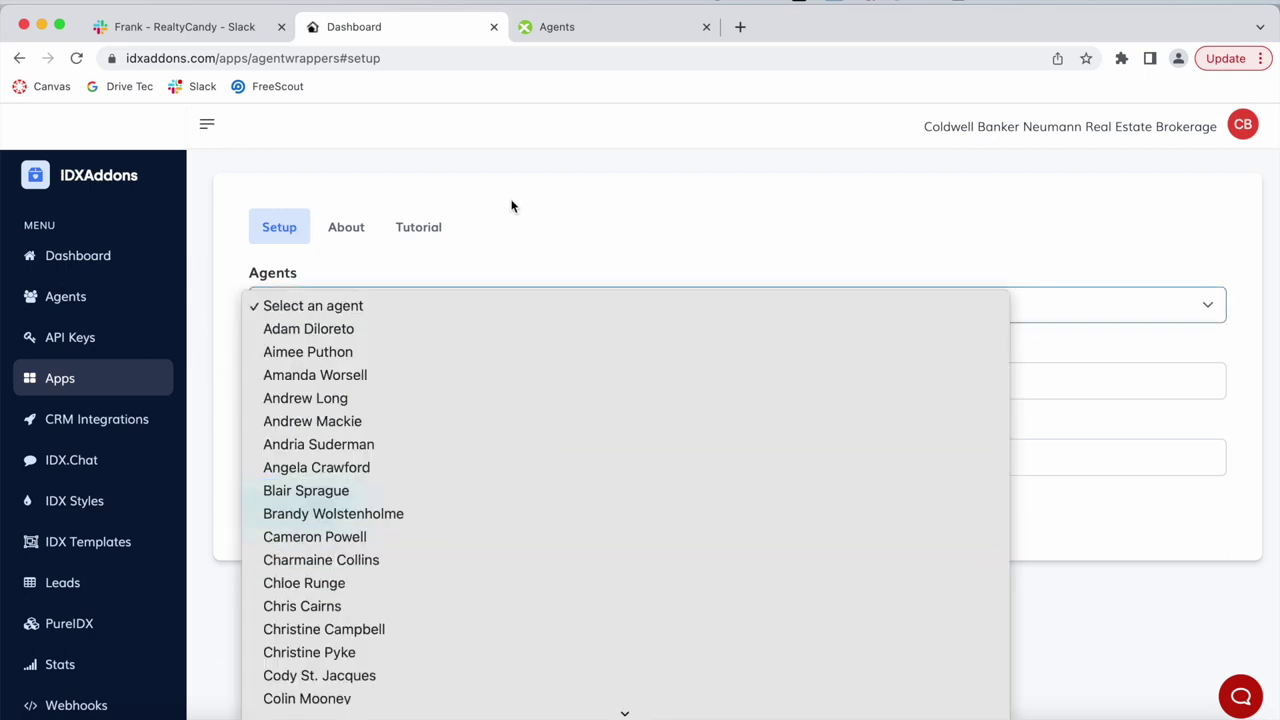
left_click(500, 225)
left_click(370, 381)
key("super+a")
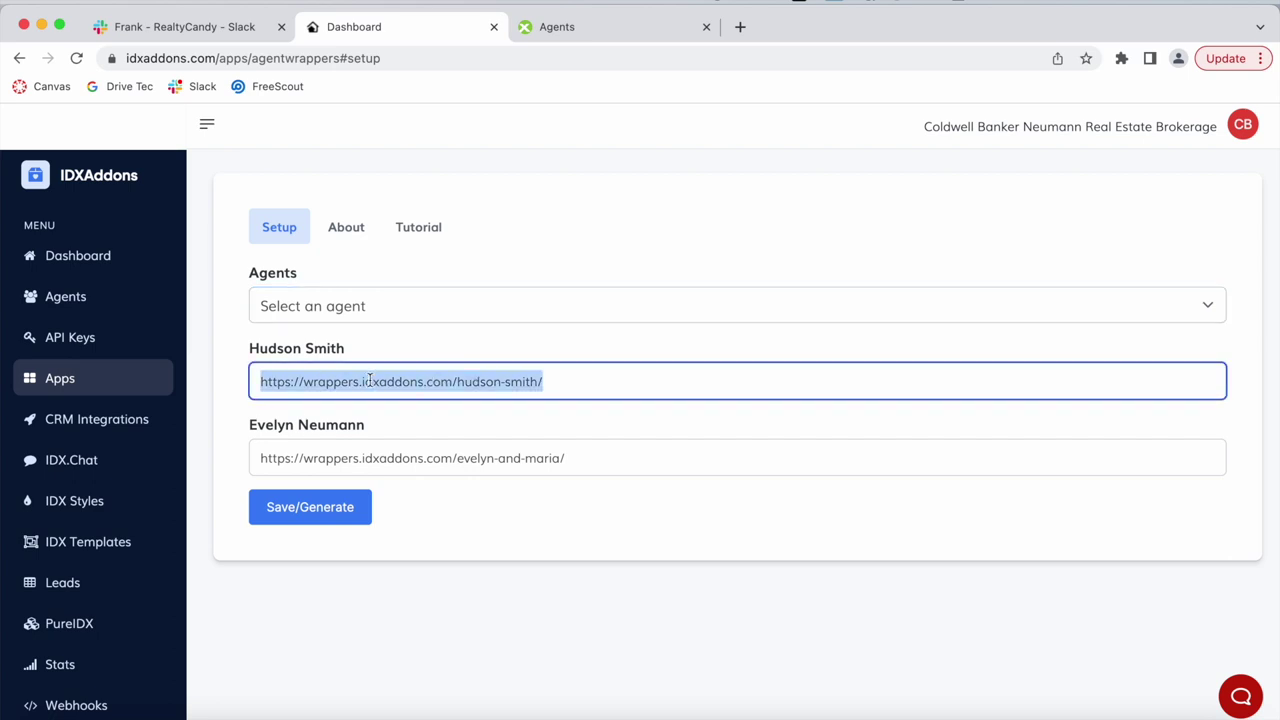
key("Tab")
key("shift+Tab")
key("super+c")
left_click(738, 26)
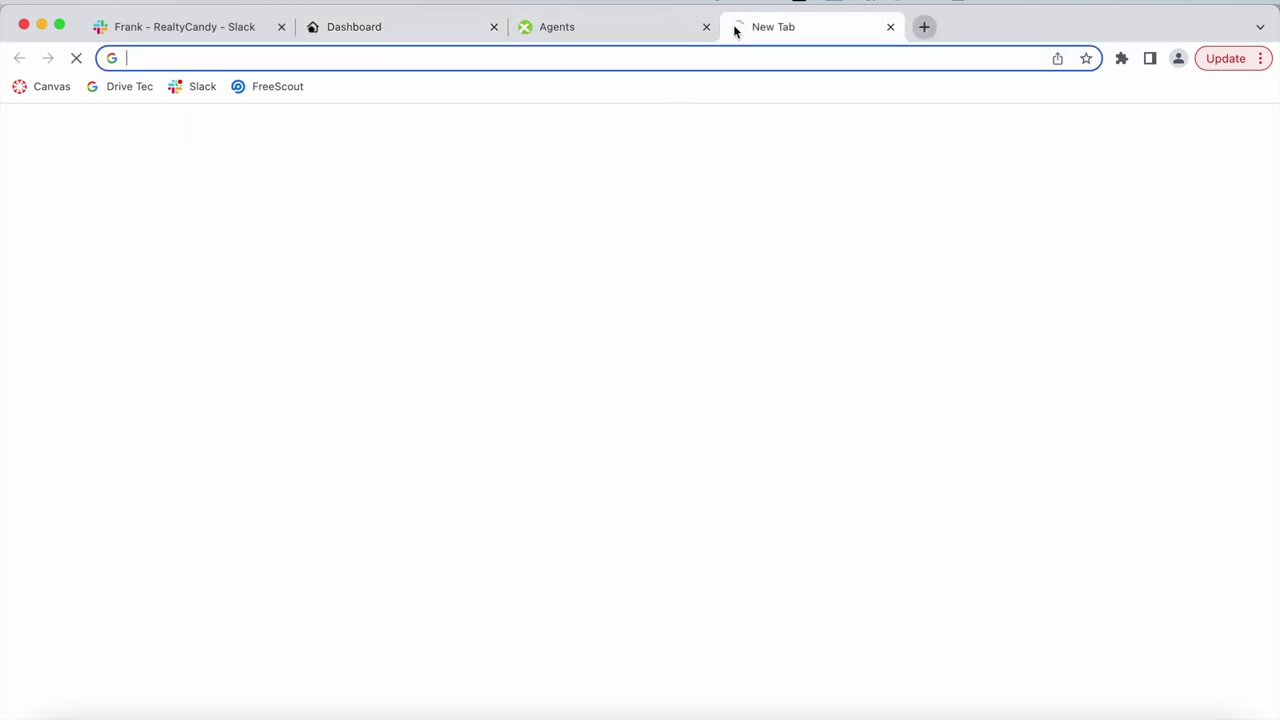
key("super+v")
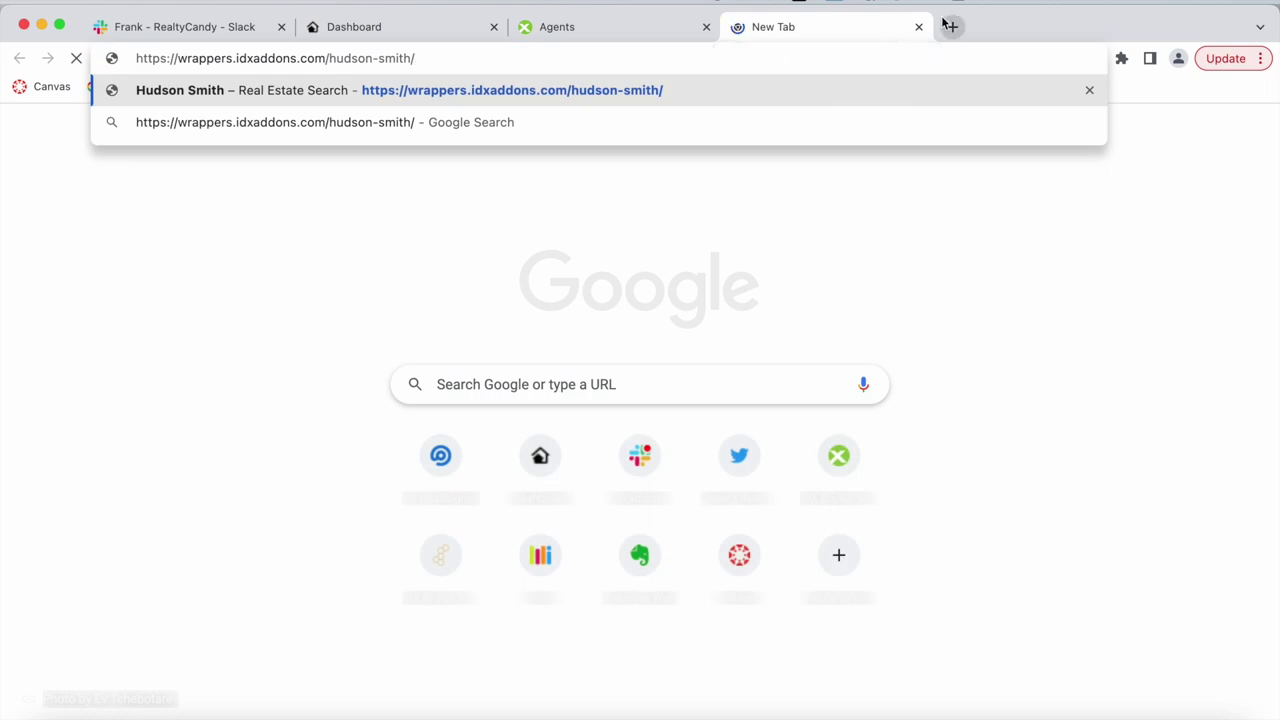
key("Return")
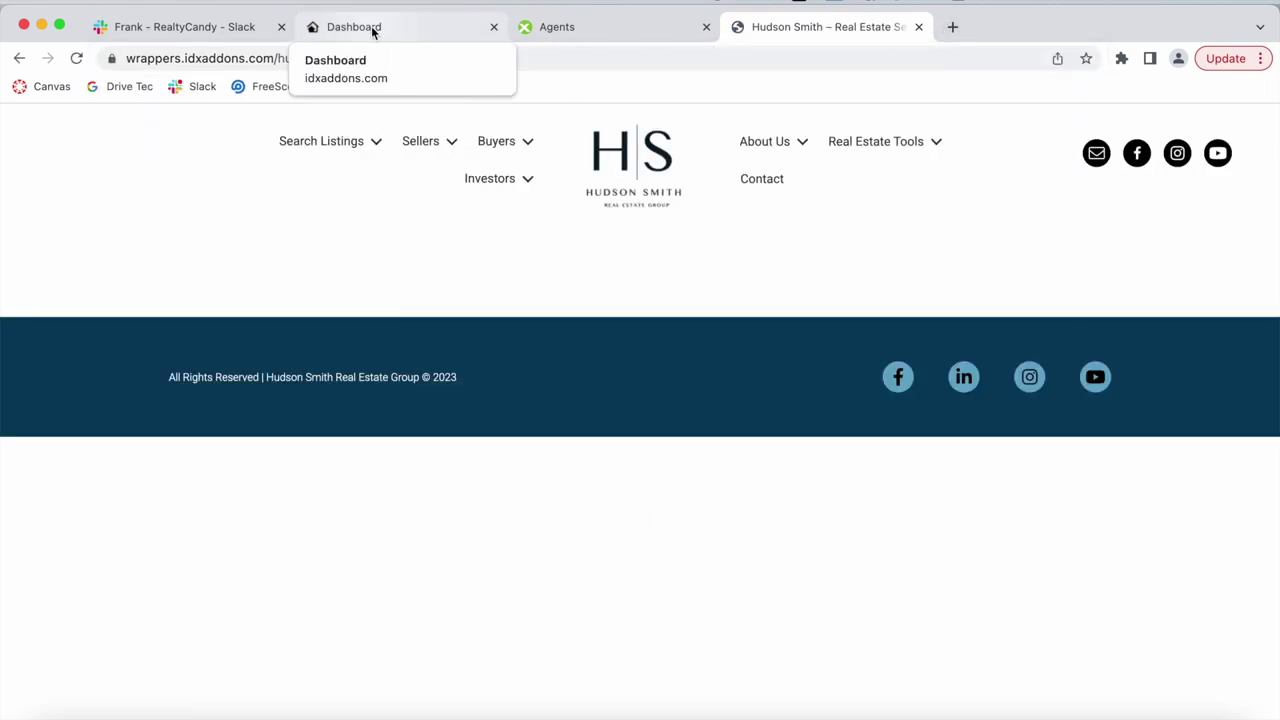
left_click(373, 31)
Preview the Evelyn & Maria wrapper URL in another tab, compare both, then open IDX Broker Agents.
left_click(484, 468)
key("super+c")
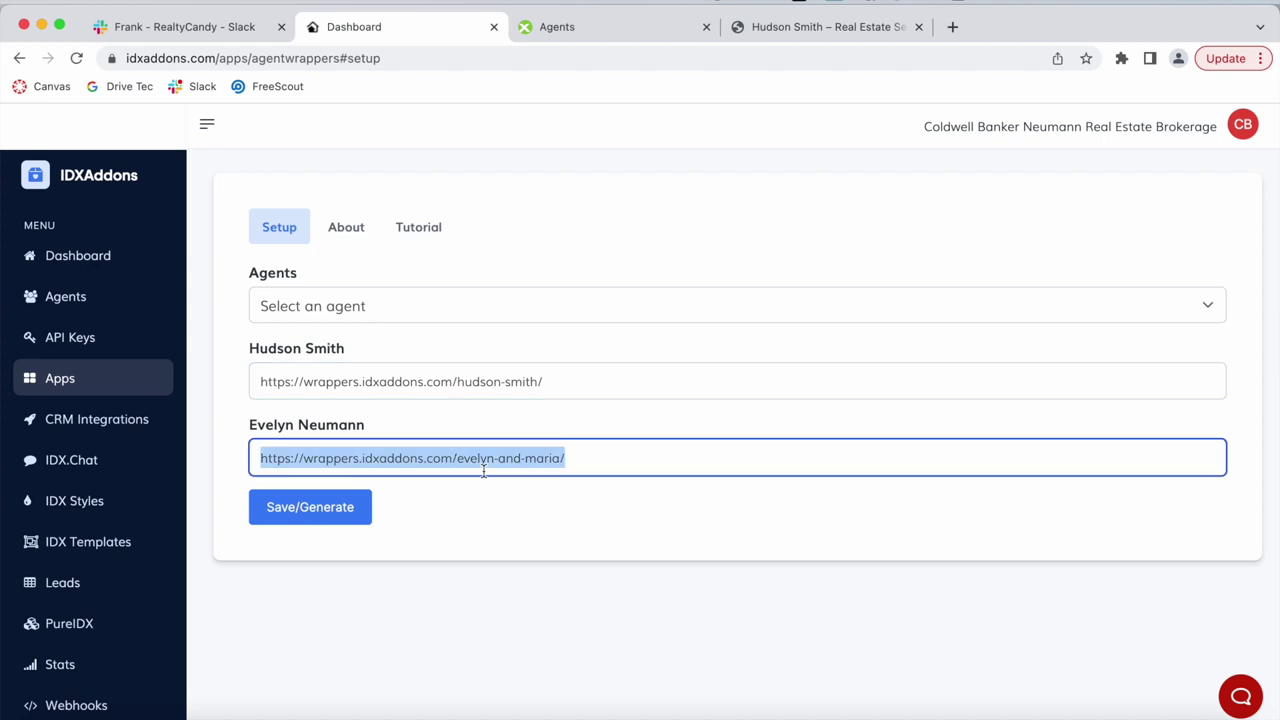
left_click(952, 26)
key("super+v")
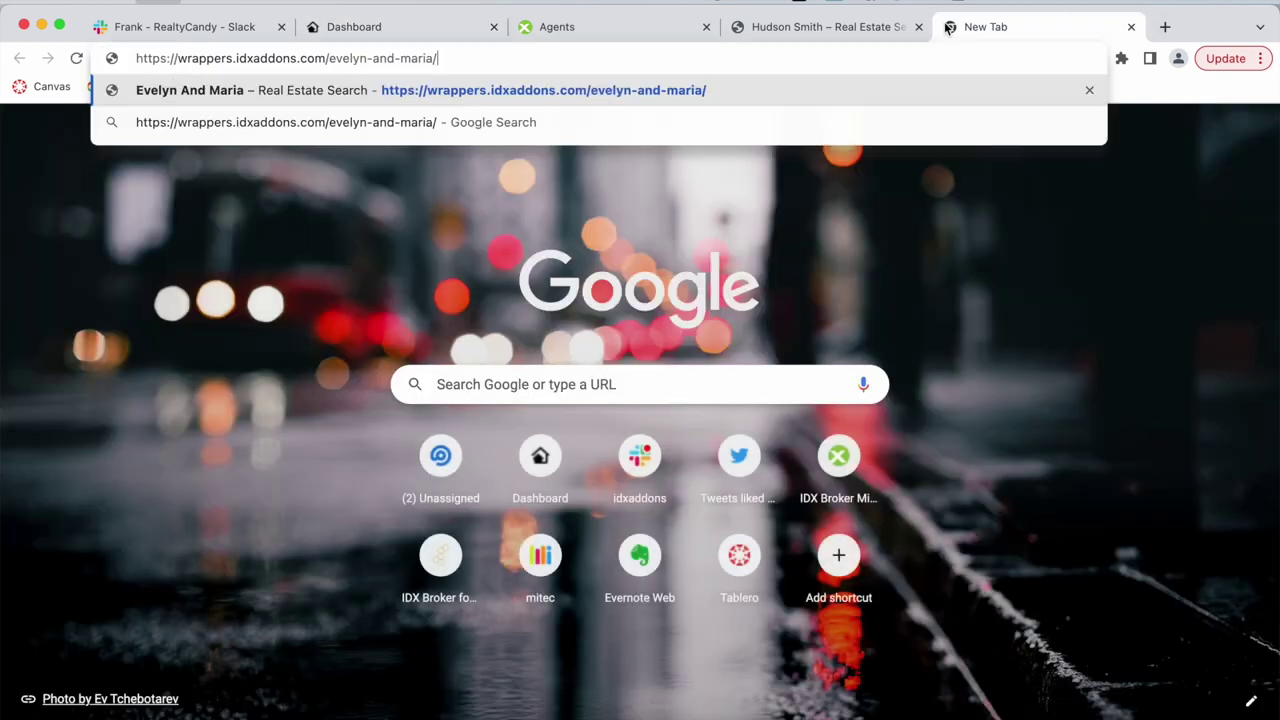
key("Return")
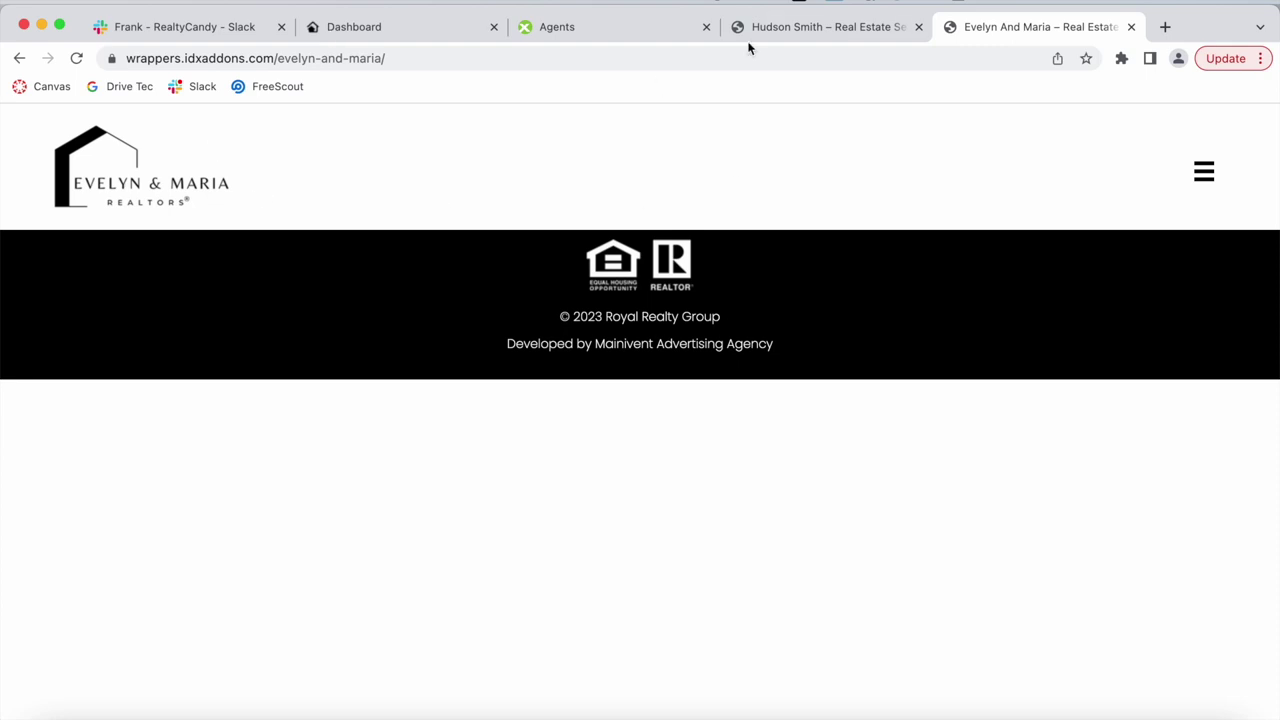
left_click(828, 24)
left_click(1066, 28)
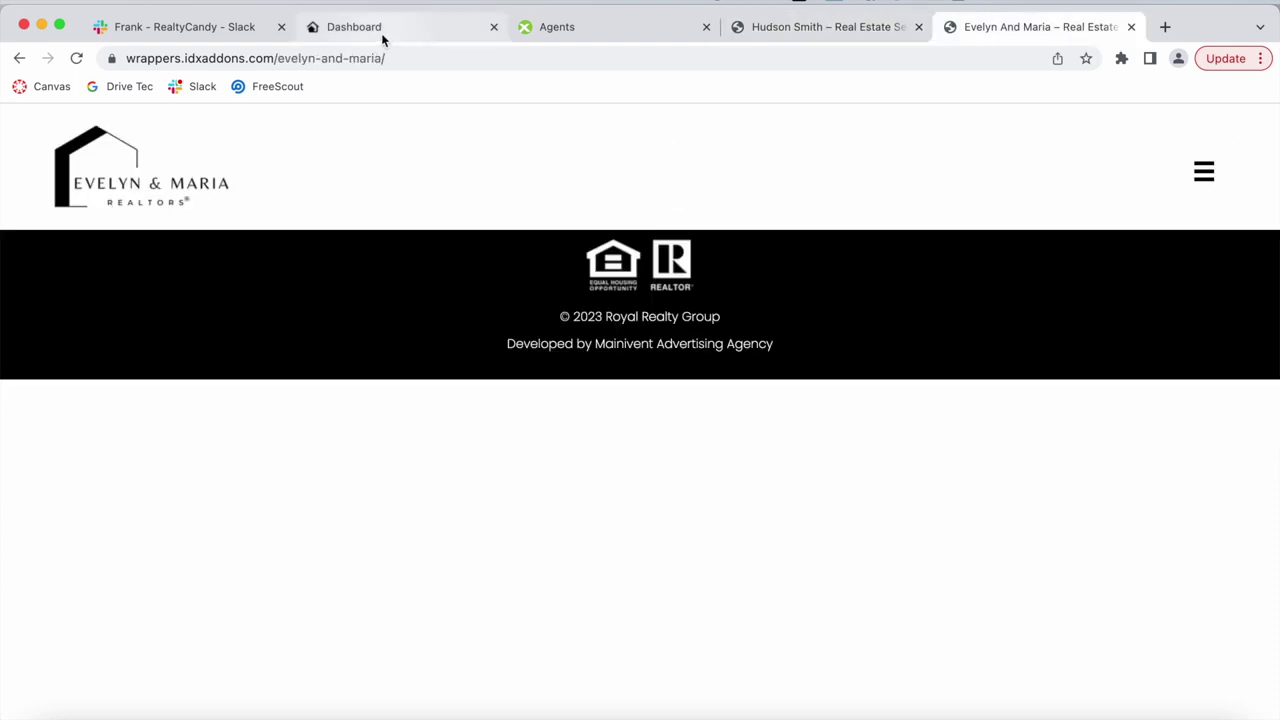
left_click(385, 30)
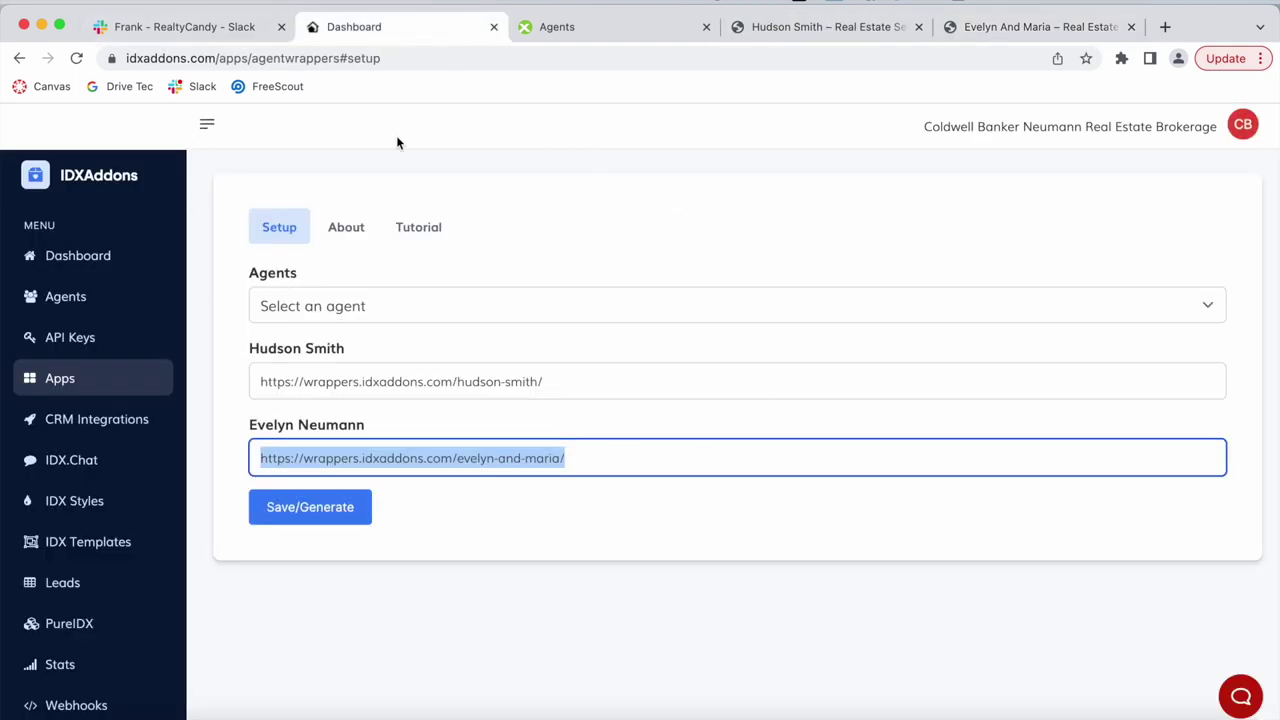
left_click(591, 28)
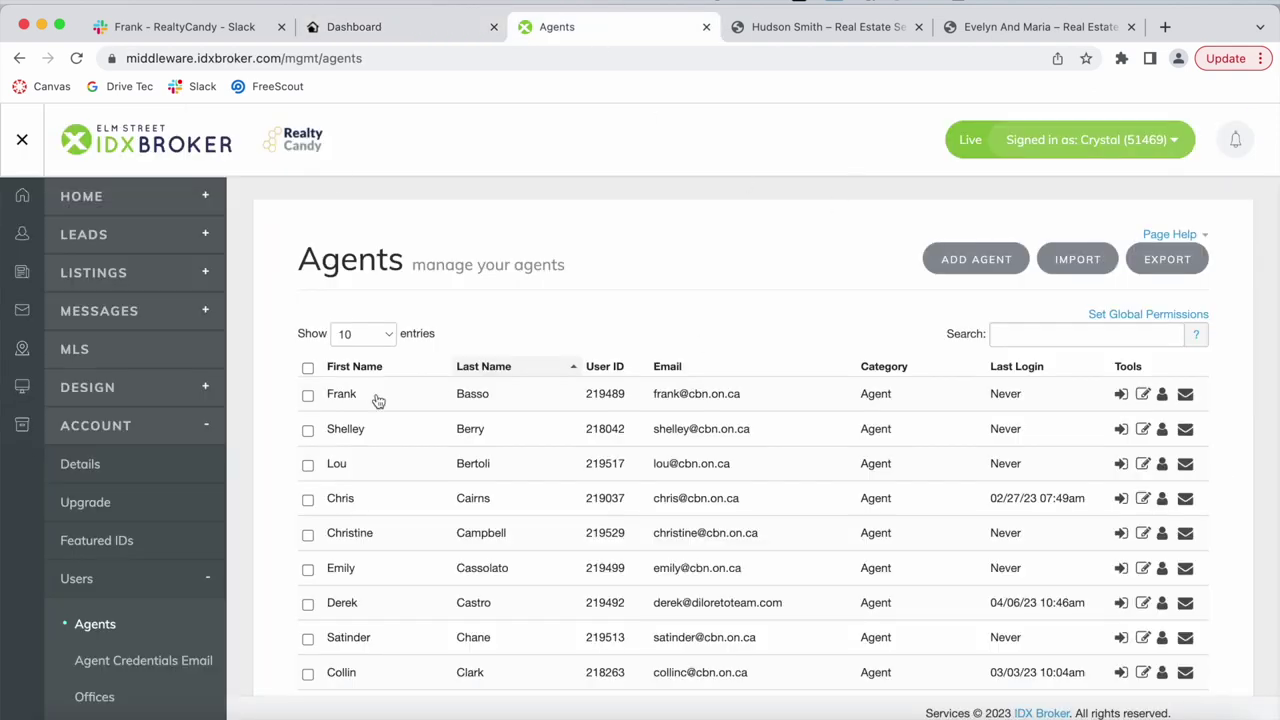
Find the Evelyn & Maria agent and append the agentwrapper script tag to their Sub-Header.
scroll(755, 280, "down", 1)
left_click(1033, 262)
type("evelyn")
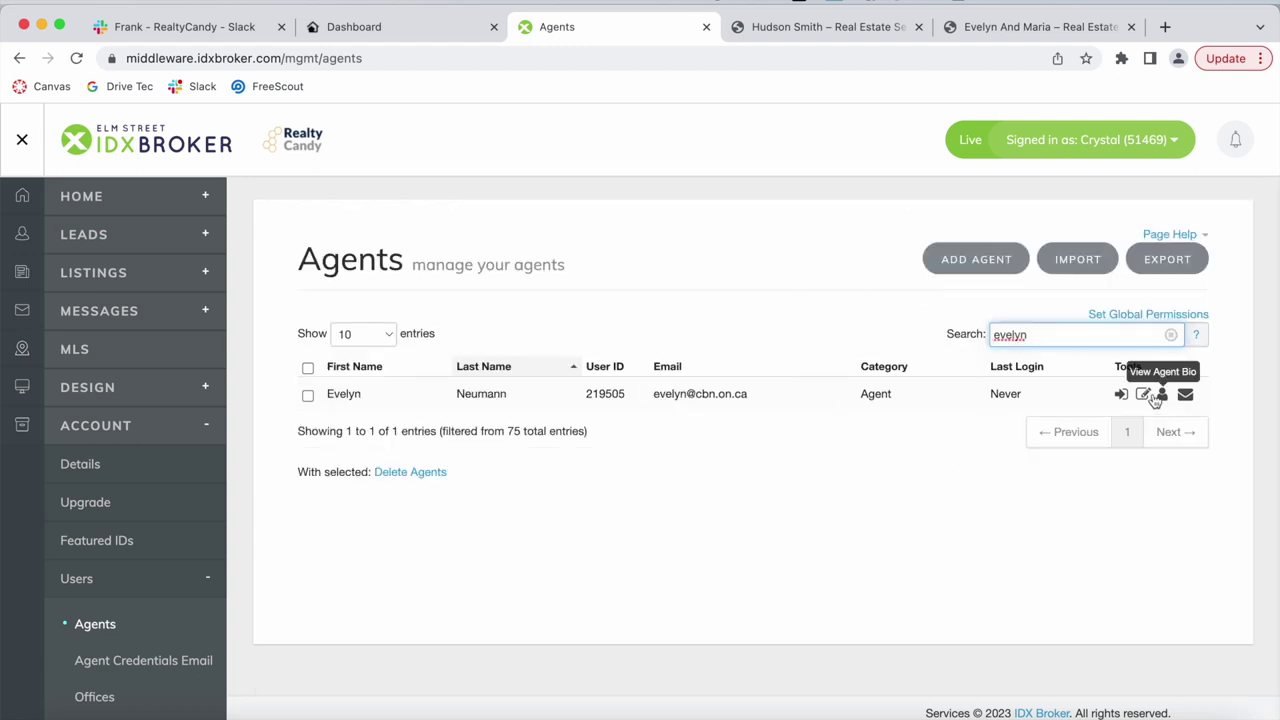
left_click(1143, 394)
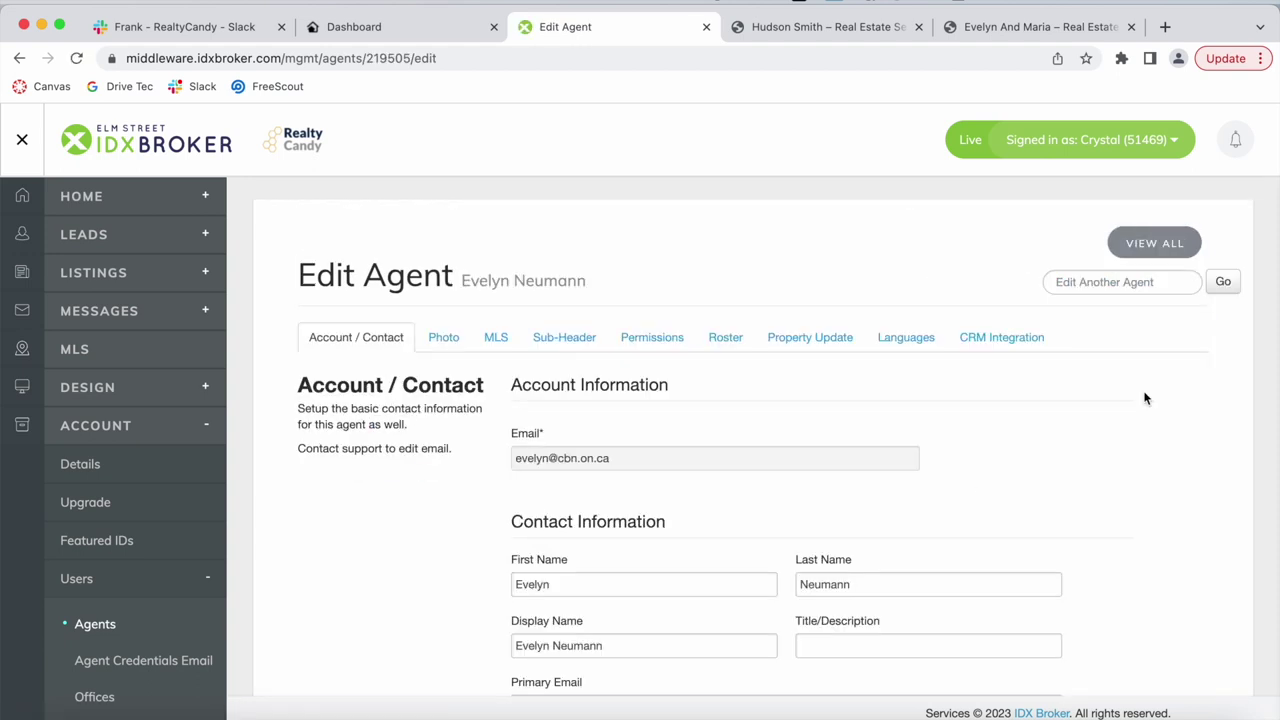
left_click(577, 335)
scroll(684, 465, "down", 3)
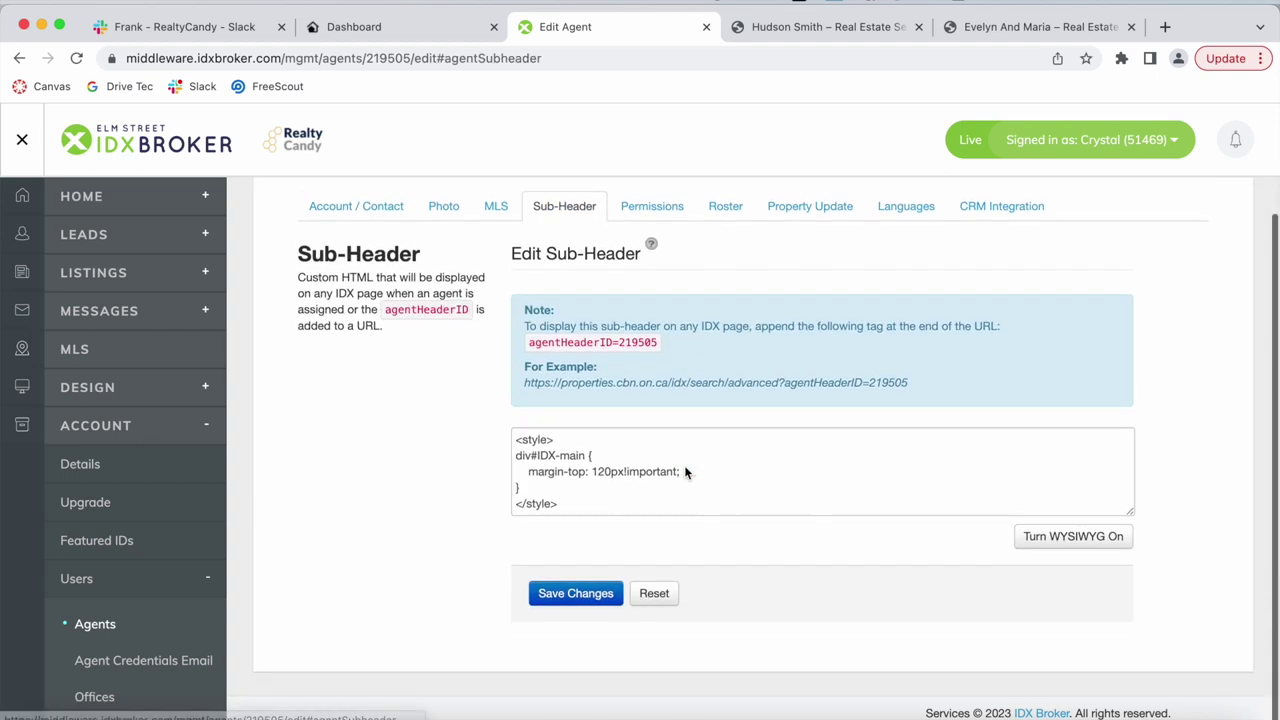
left_click(718, 503)
type("<script src=\"https://idxaddons.com/addon/agentwrapper/\">")
triple_click(718, 503)
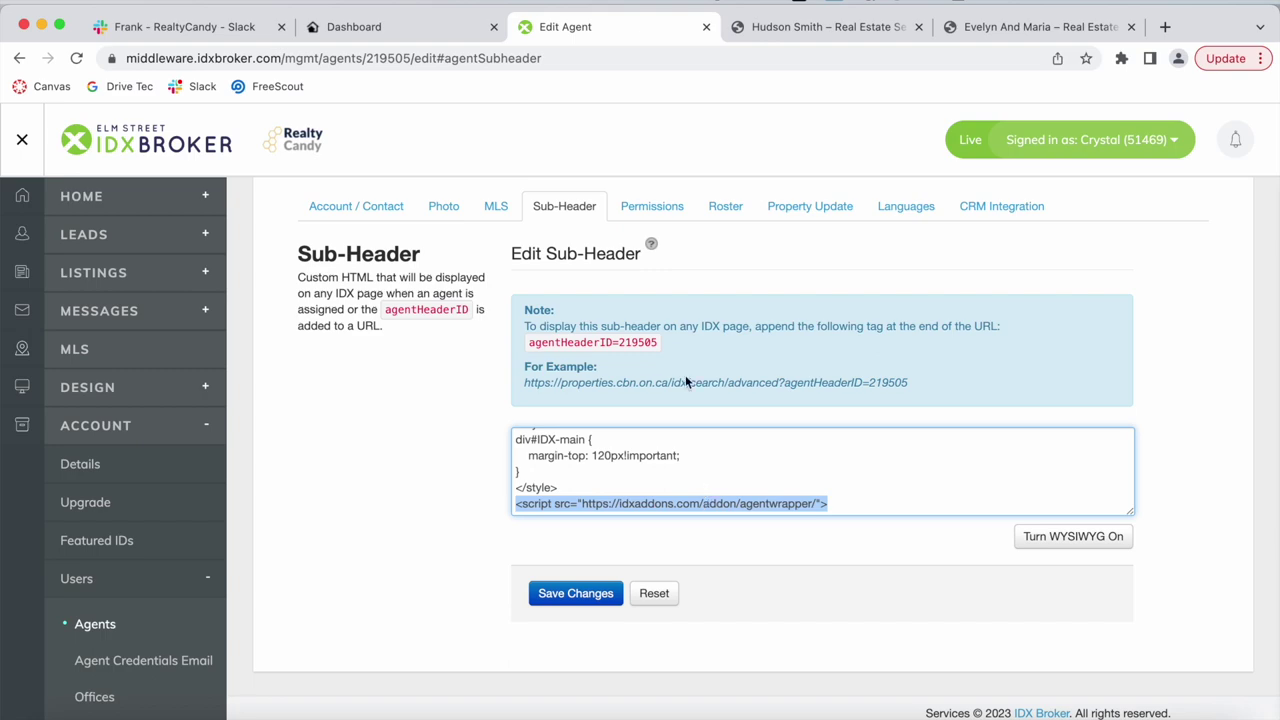
Compare the sub-header against the IDXAddons wrapper setup, then return to the filtered agents list.
left_click(450, 32)
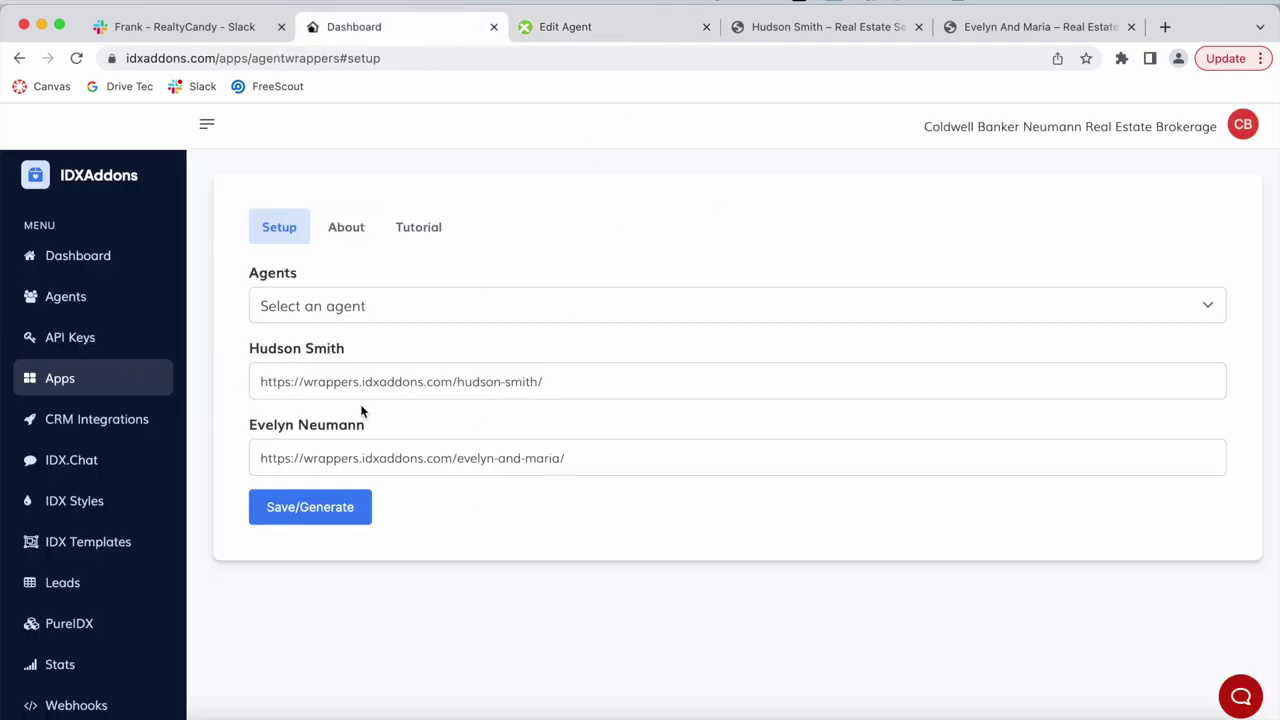
left_click(550, 27)
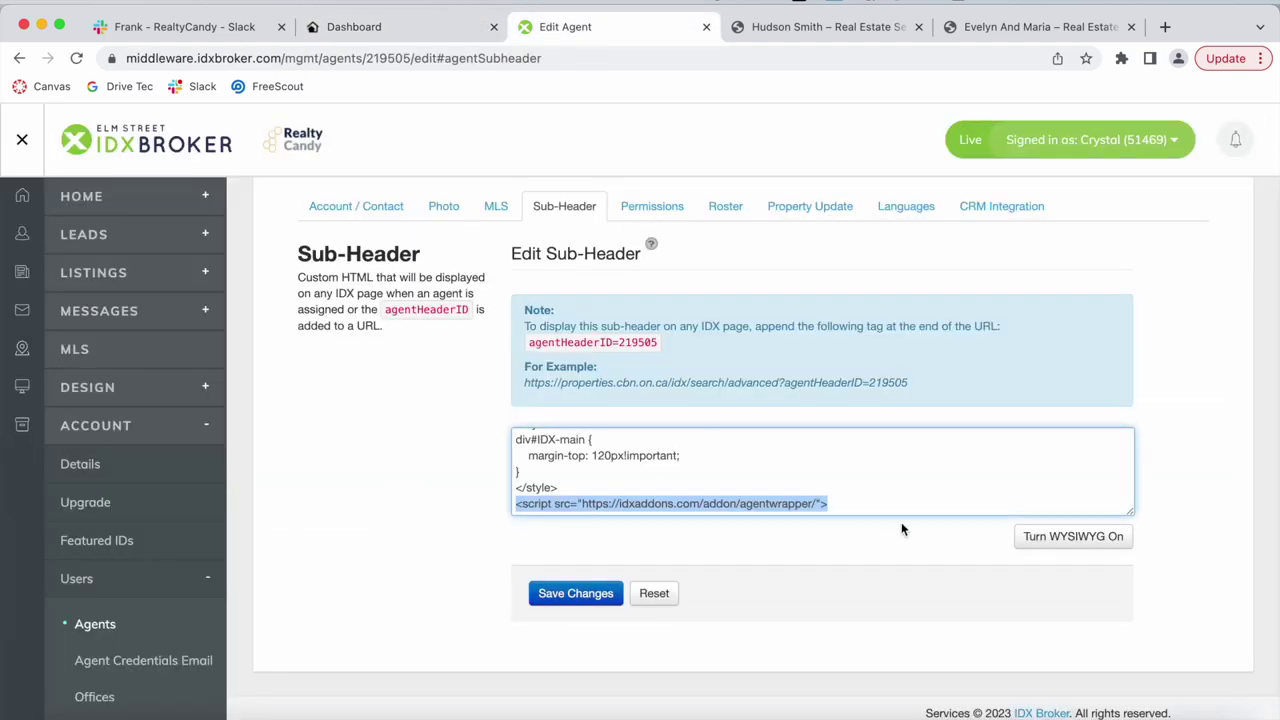
left_click(393, 28)
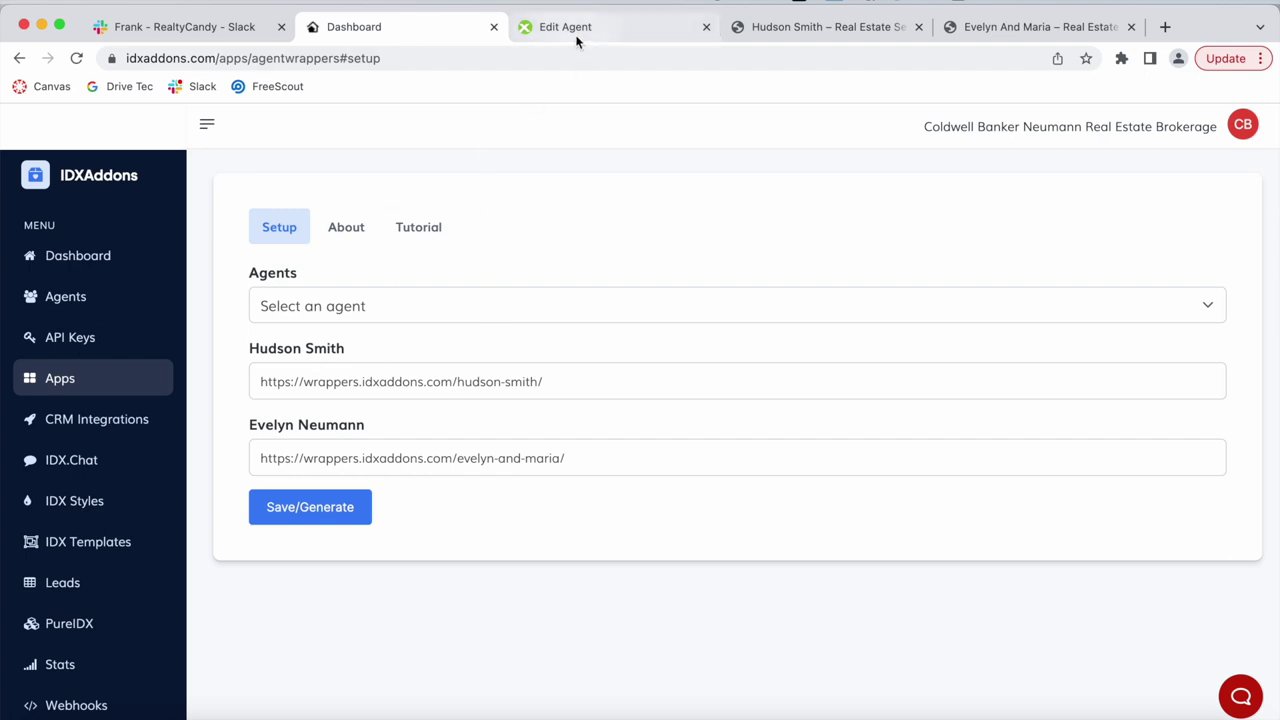
left_click(572, 32)
left_click(18, 59)
left_click(18, 59)
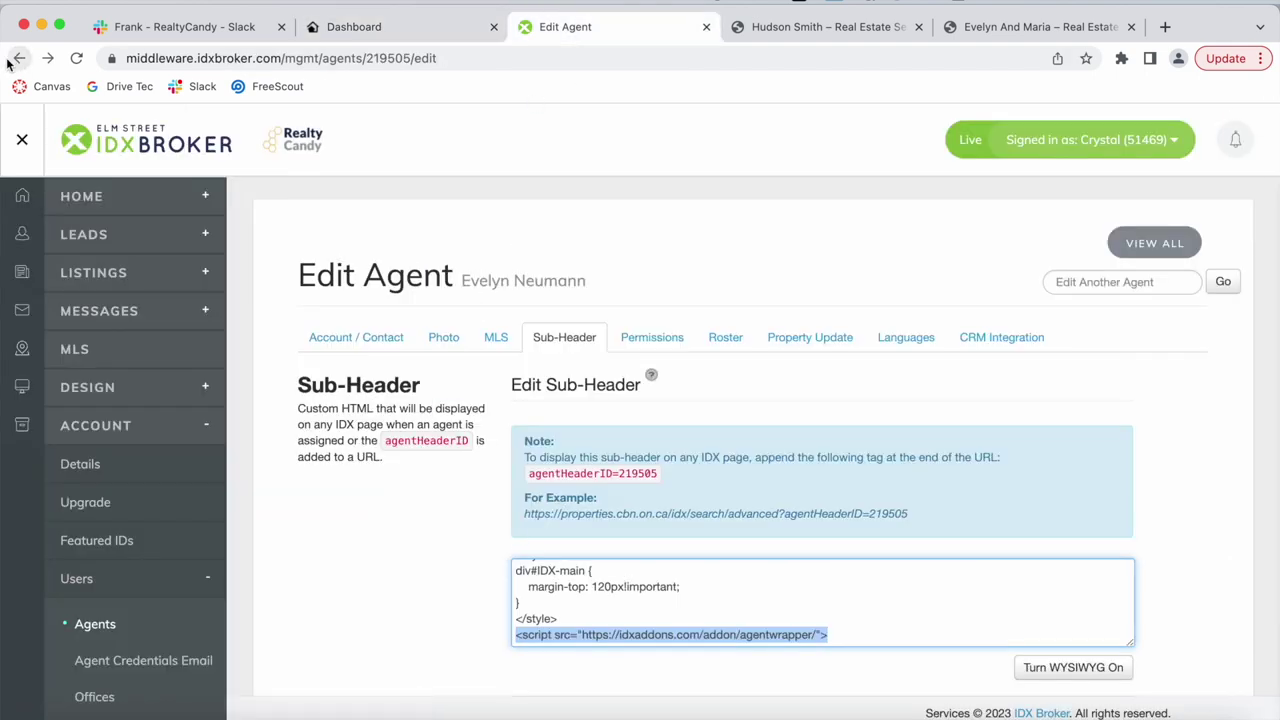
Filter the agents list by 'hudson', open a matching agent's edit, then return to IDXAddons.
double_click(1090, 334)
type("hydson")
key("BackSpace")
key("BackSpace")
key("BackSpace")
key("BackSpace")
key("BackSpace")
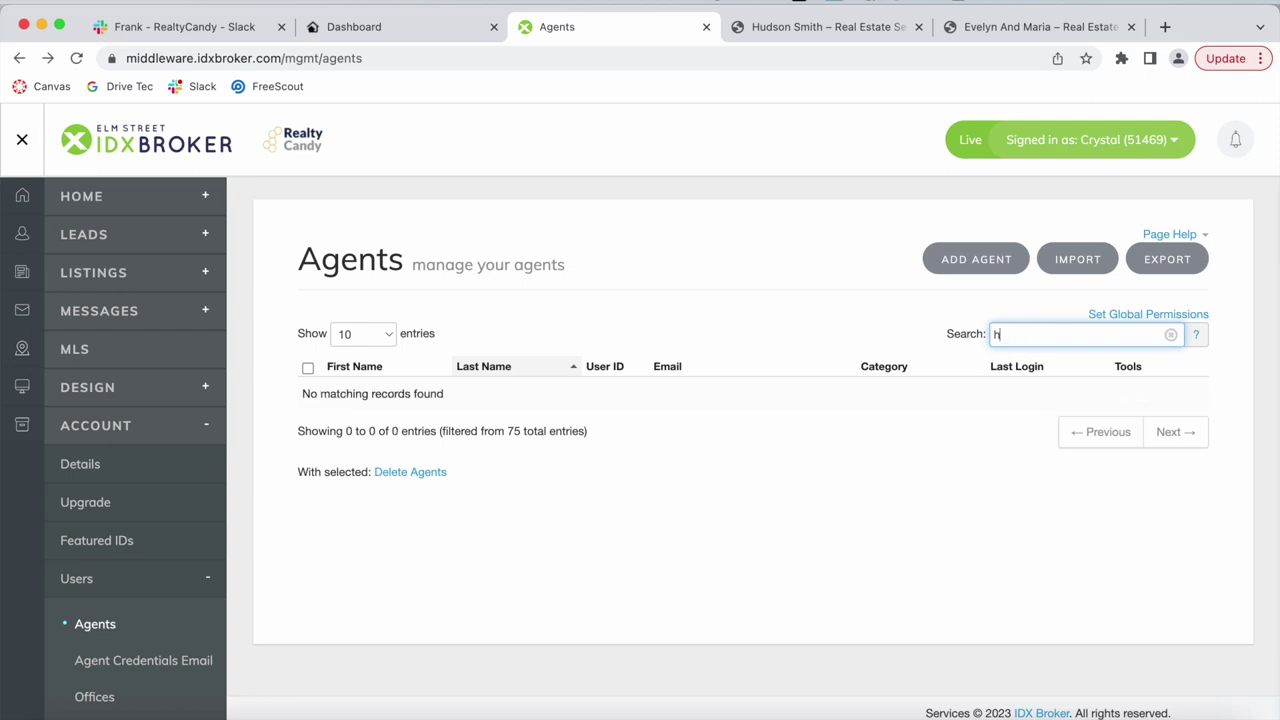
type("udson")
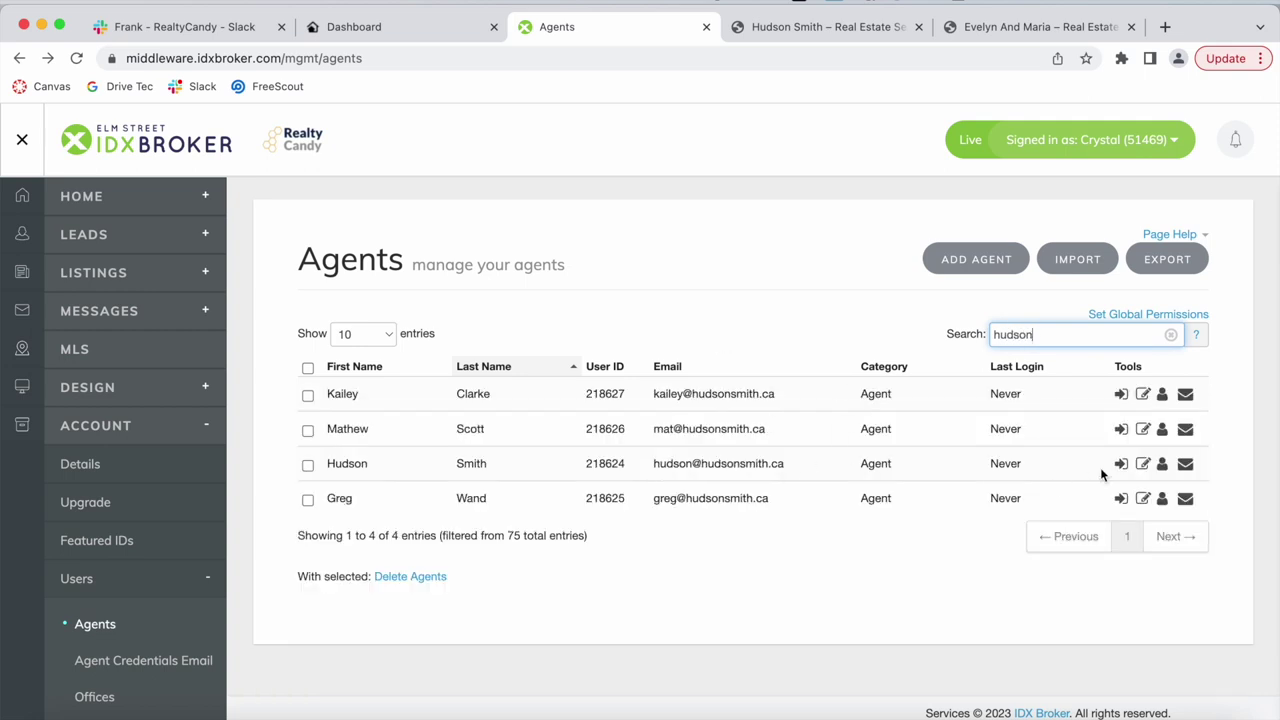
left_click(1143, 464)
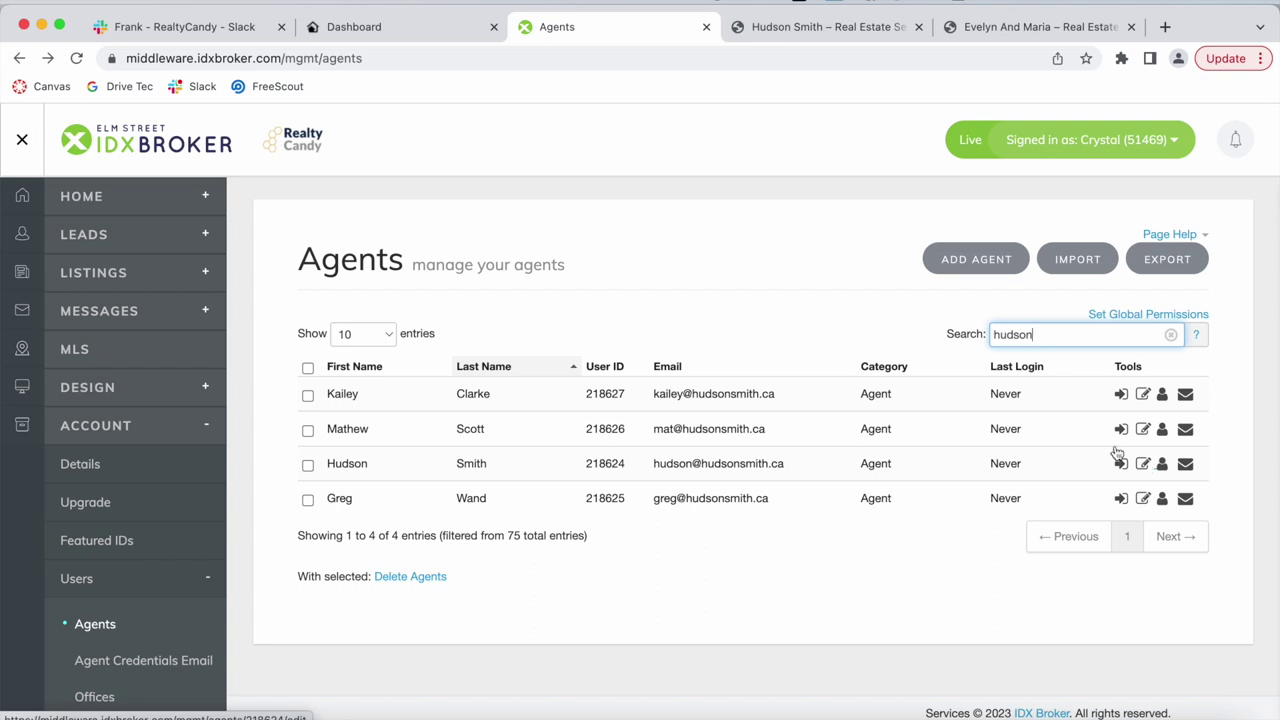
left_click(449, 34)
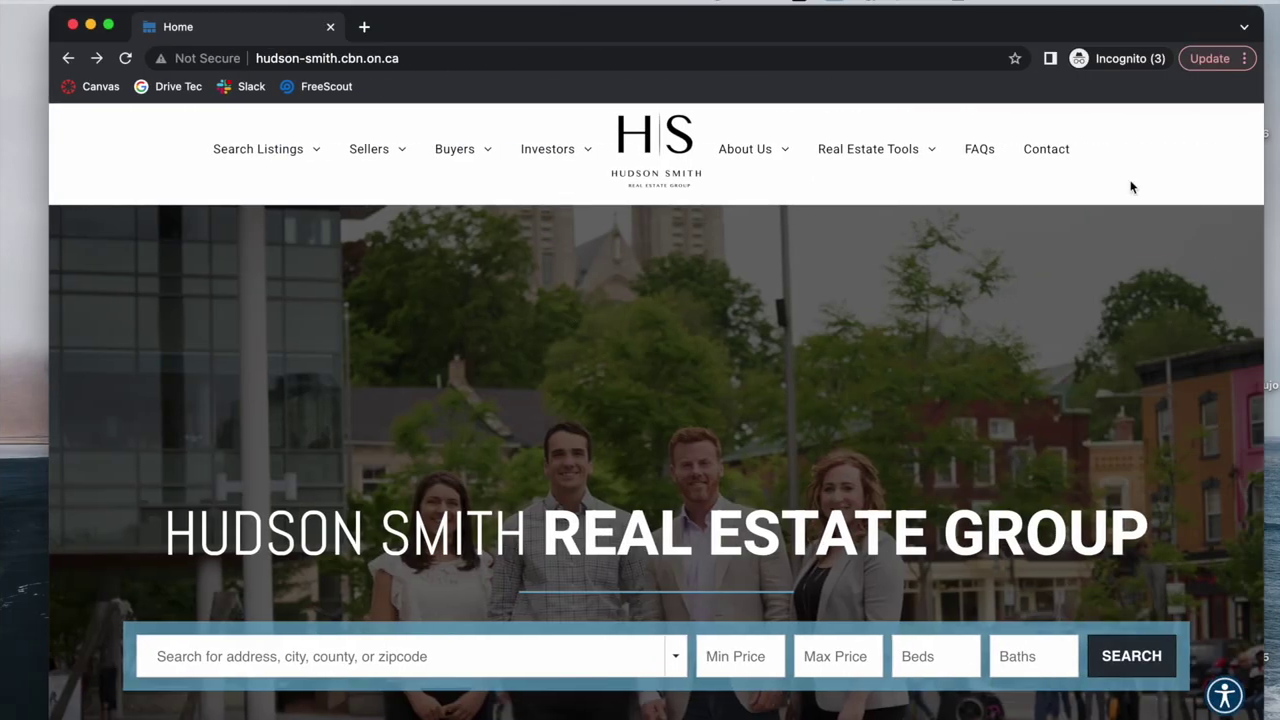
scroll(537, 474, "down", 2)
scroll(700, 450, "up", 2)
key("ctrl+Left")
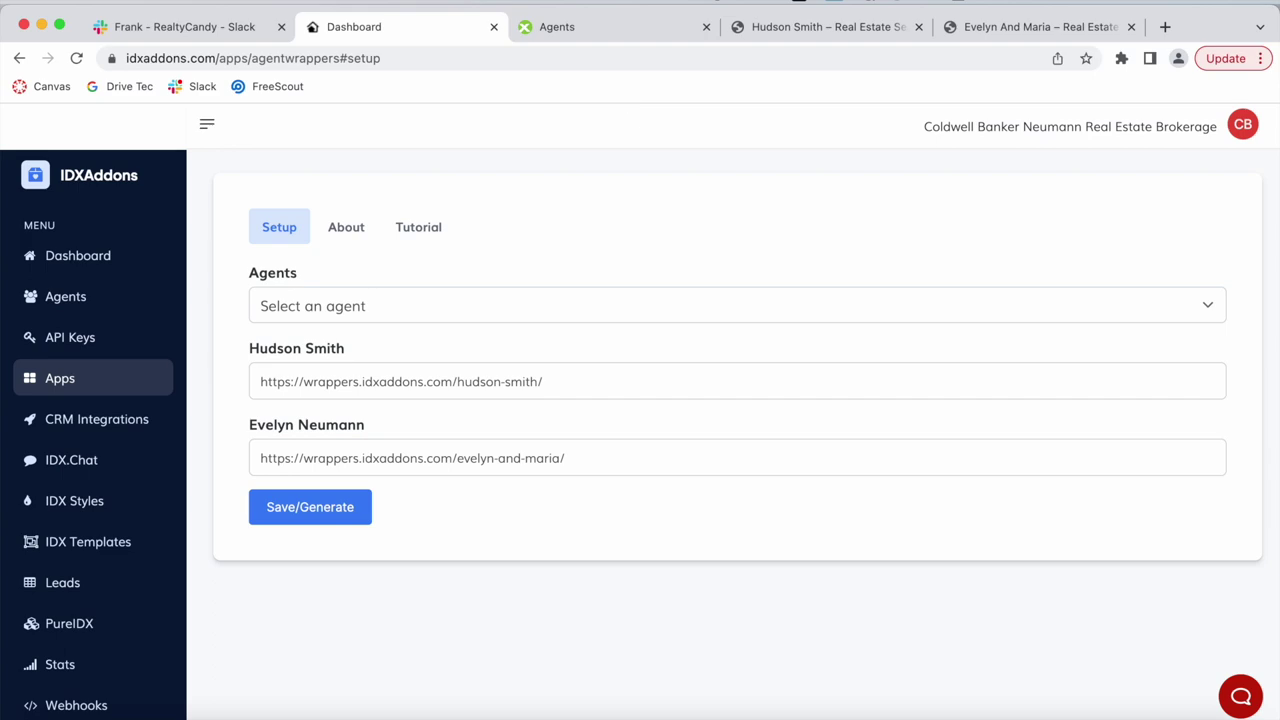
key("ctrl+Left")
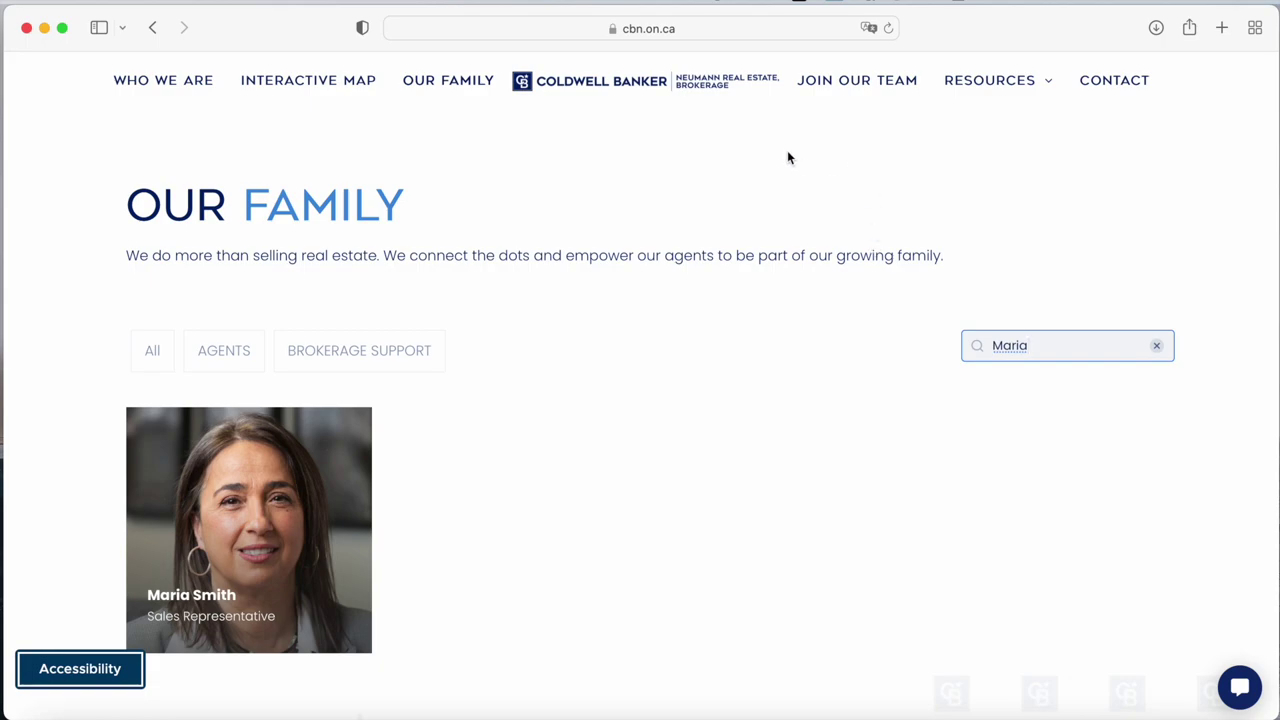
key("ctrl+Right")
key("ctrl+Right")
key("ctrl+Right")
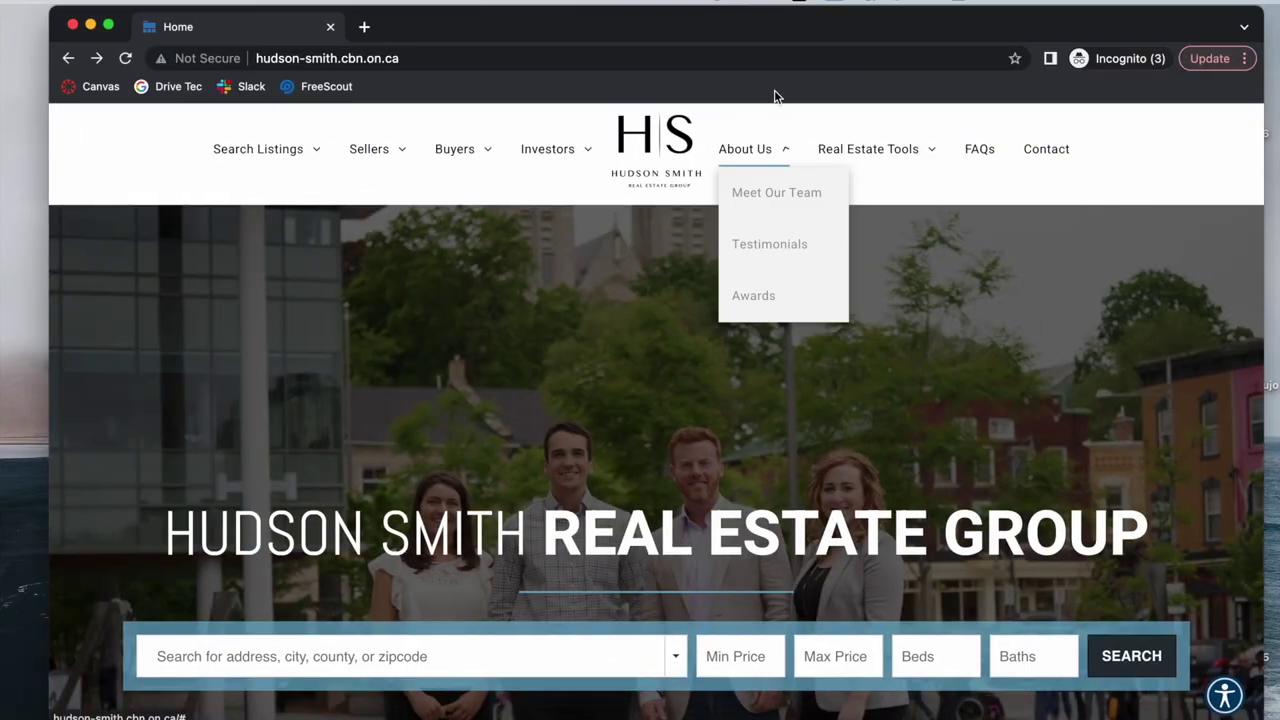
scroll(1120, 620, "down", 2)
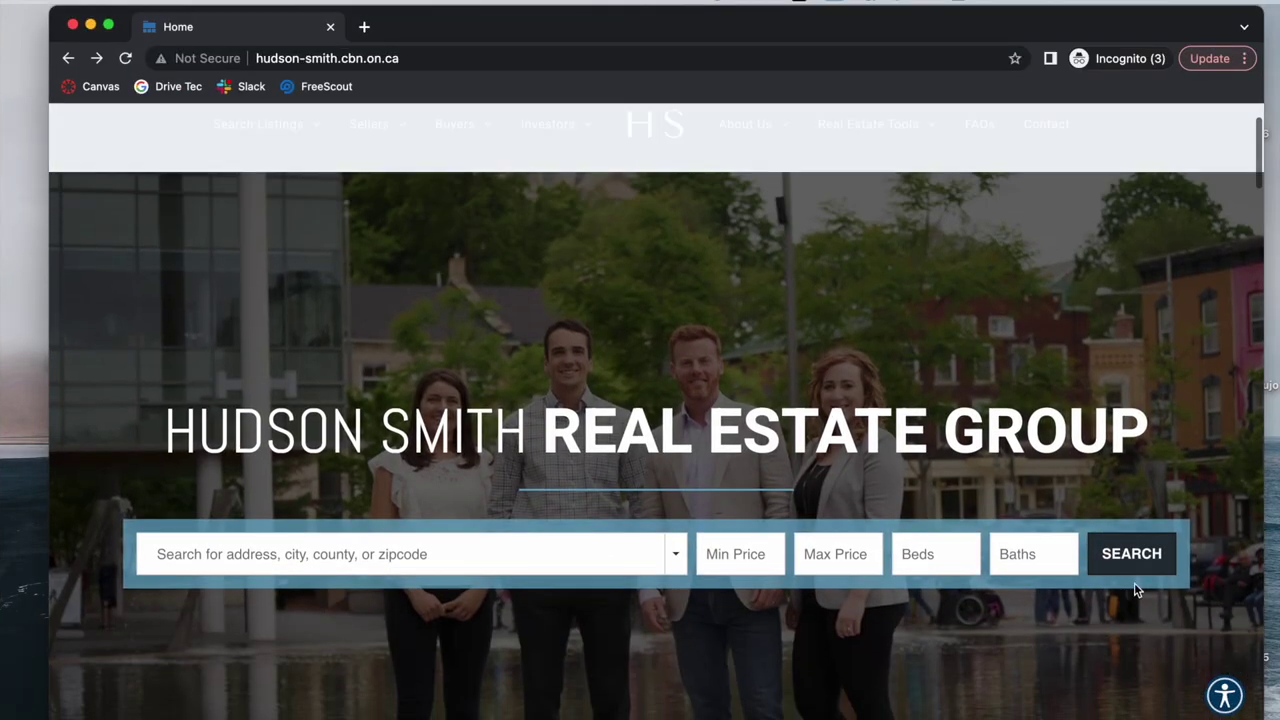
left_click(1134, 557)
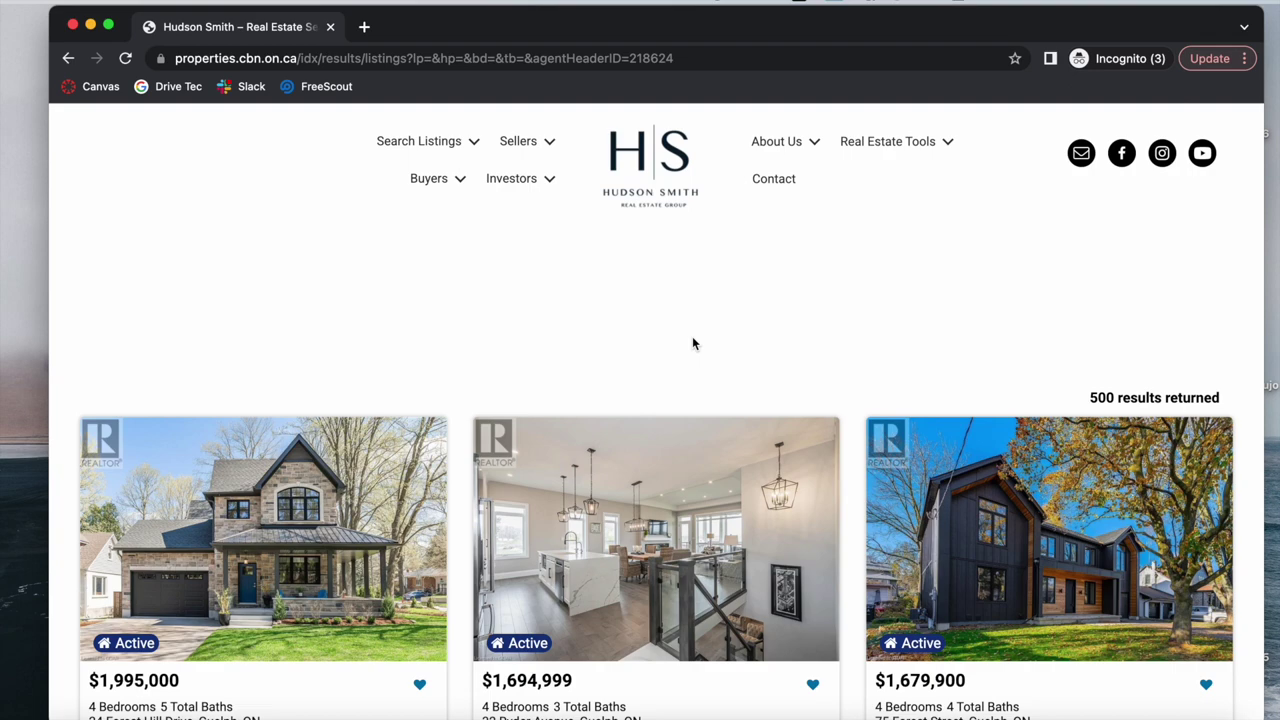
scroll(692, 343, "down", 1)
scroll(692, 343, "up", 1)
scroll(776, 345, "down", 8)
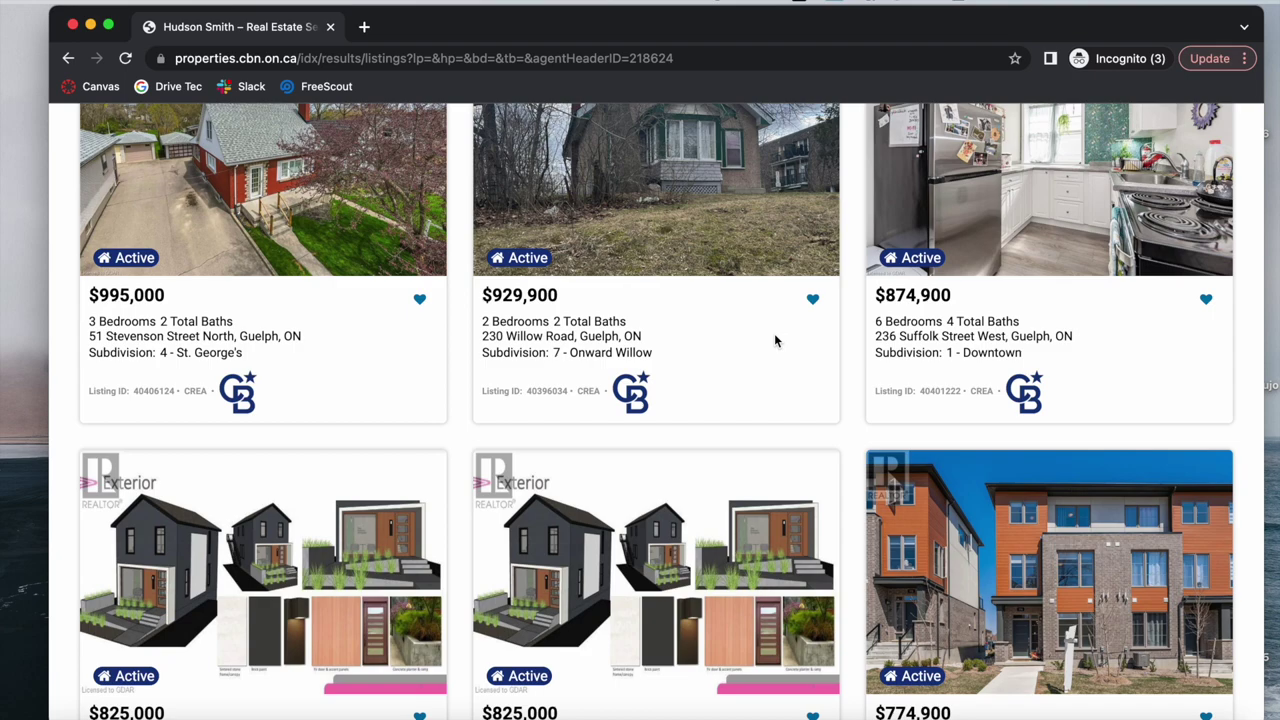
scroll(774, 341, "up", 10)
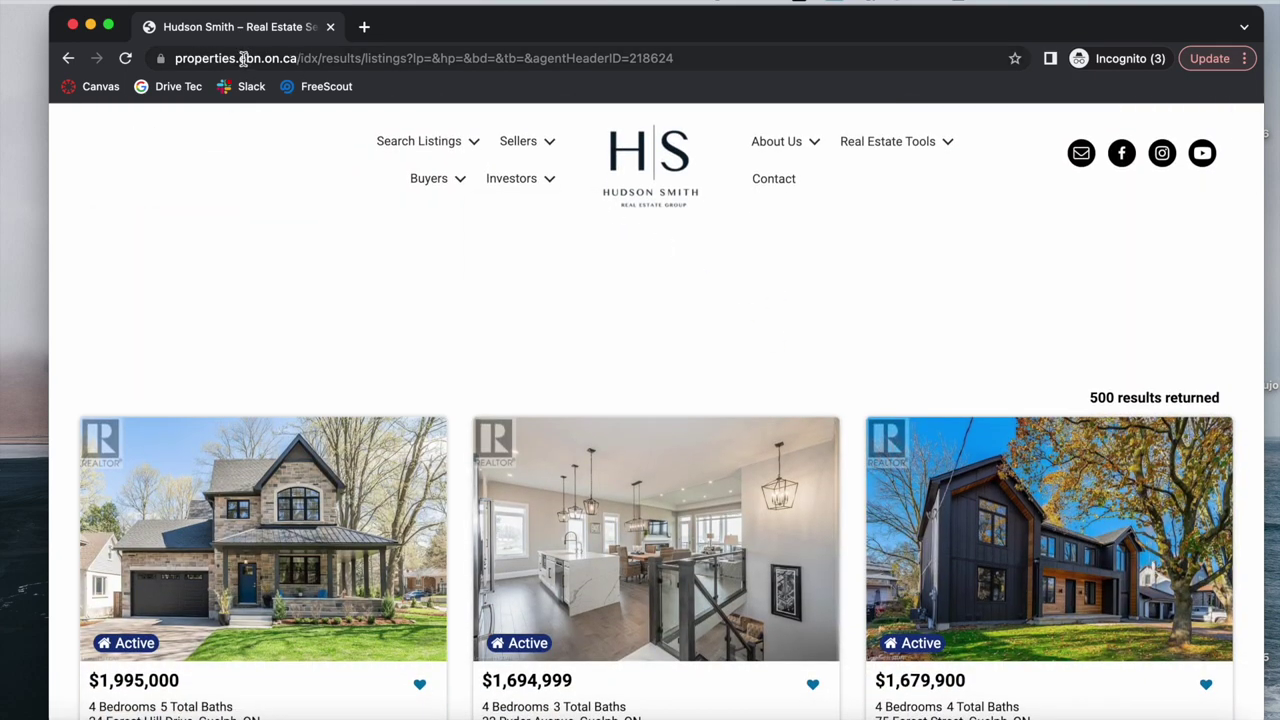
key("ctrl+Left")
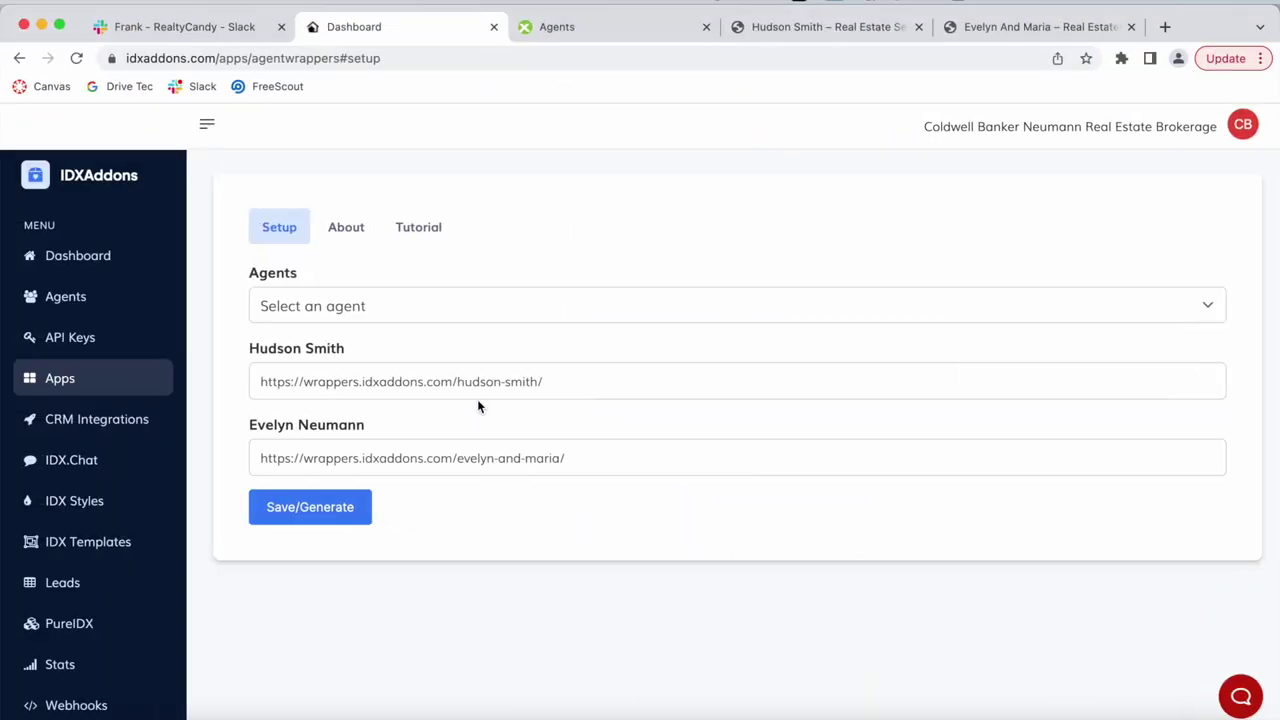
key("ctrl+Right")
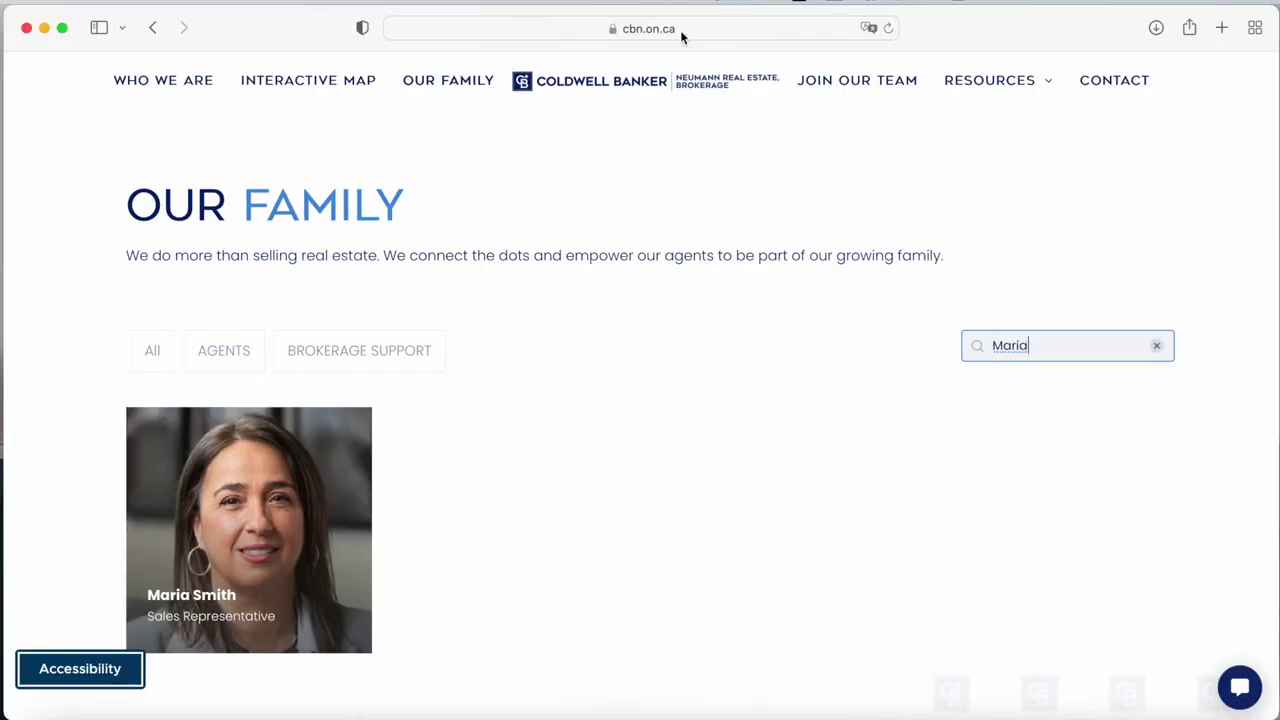
key("ctrl+Right")
key("ctrl+Right")
key("ctrl+Right")
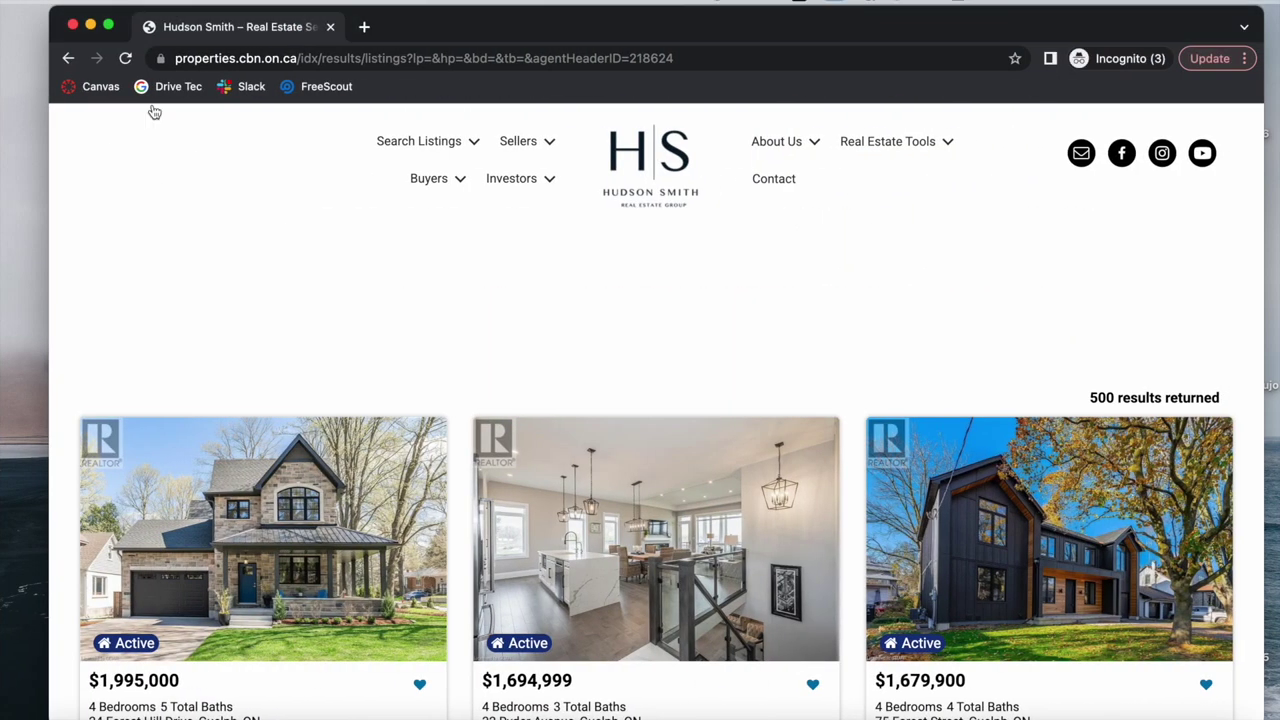
key("ctrl+Left")
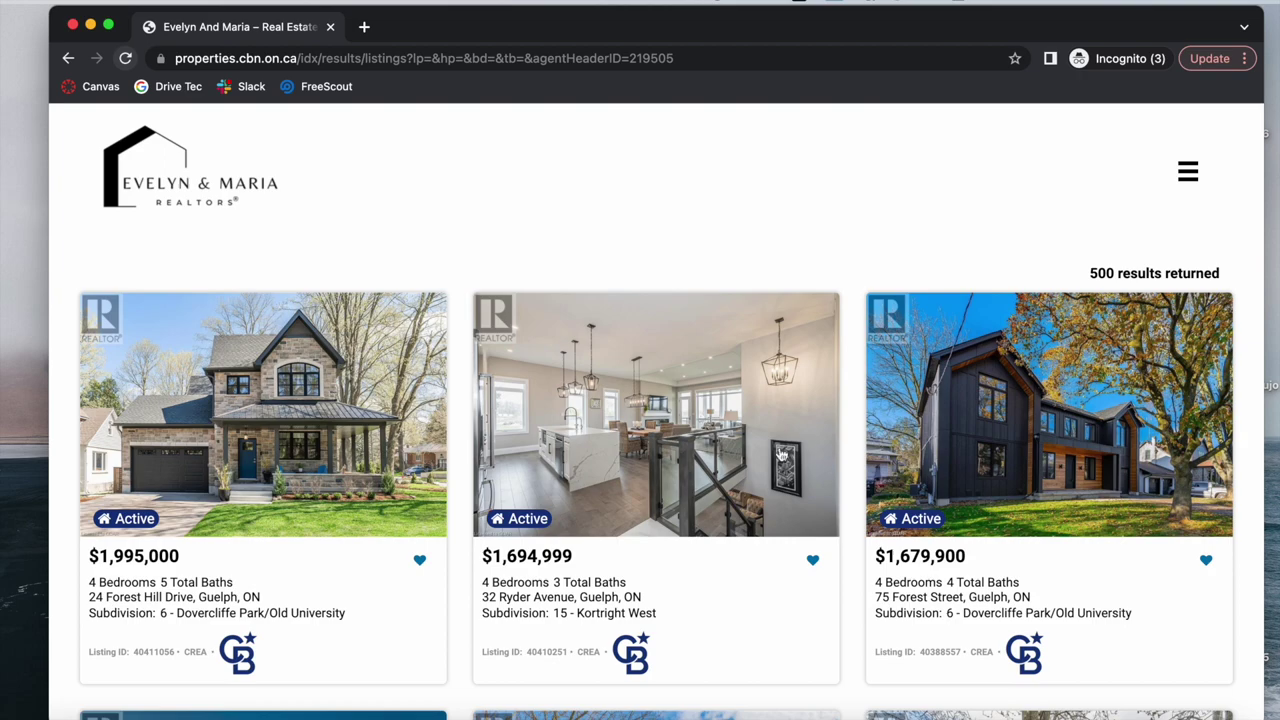
key("ctrl+Right")
scroll(793, 478, "down", 3)
key("ctrl+Left")
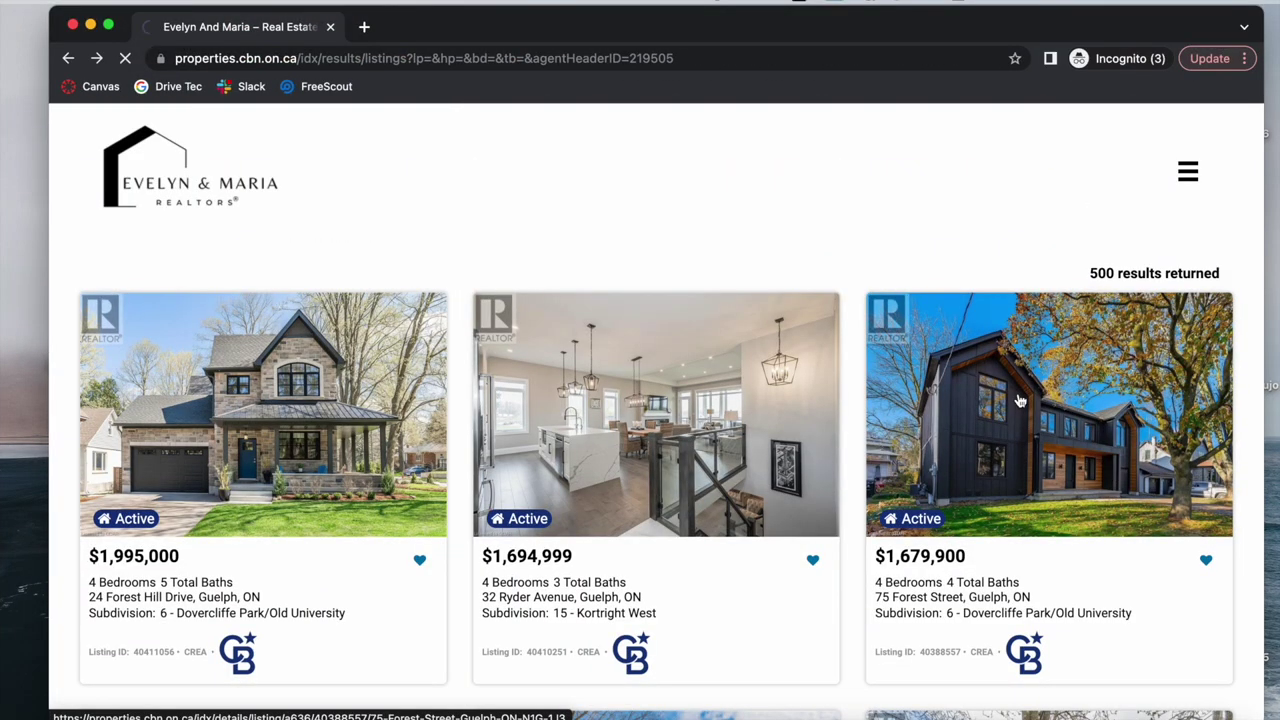
left_click(1020, 400)
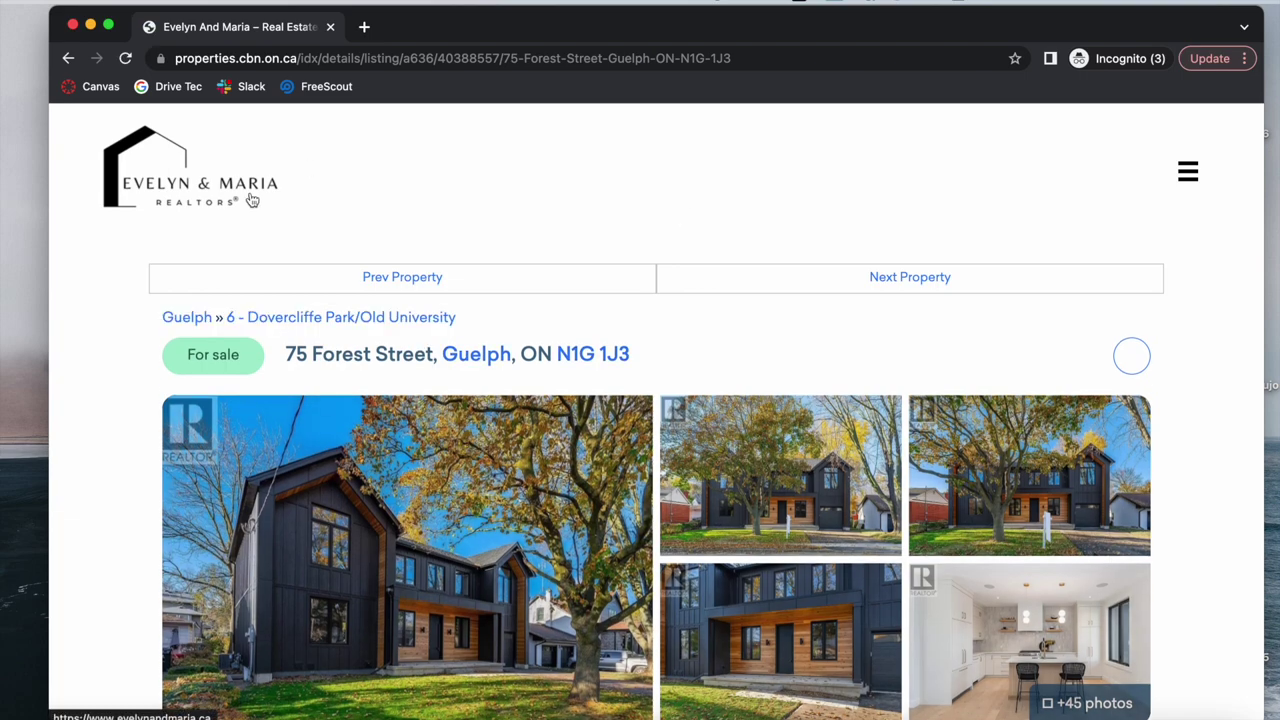
scroll(780, 289, "down", 15)
scroll(783, 290, "down", 8)
scroll(783, 290, "up", 20)
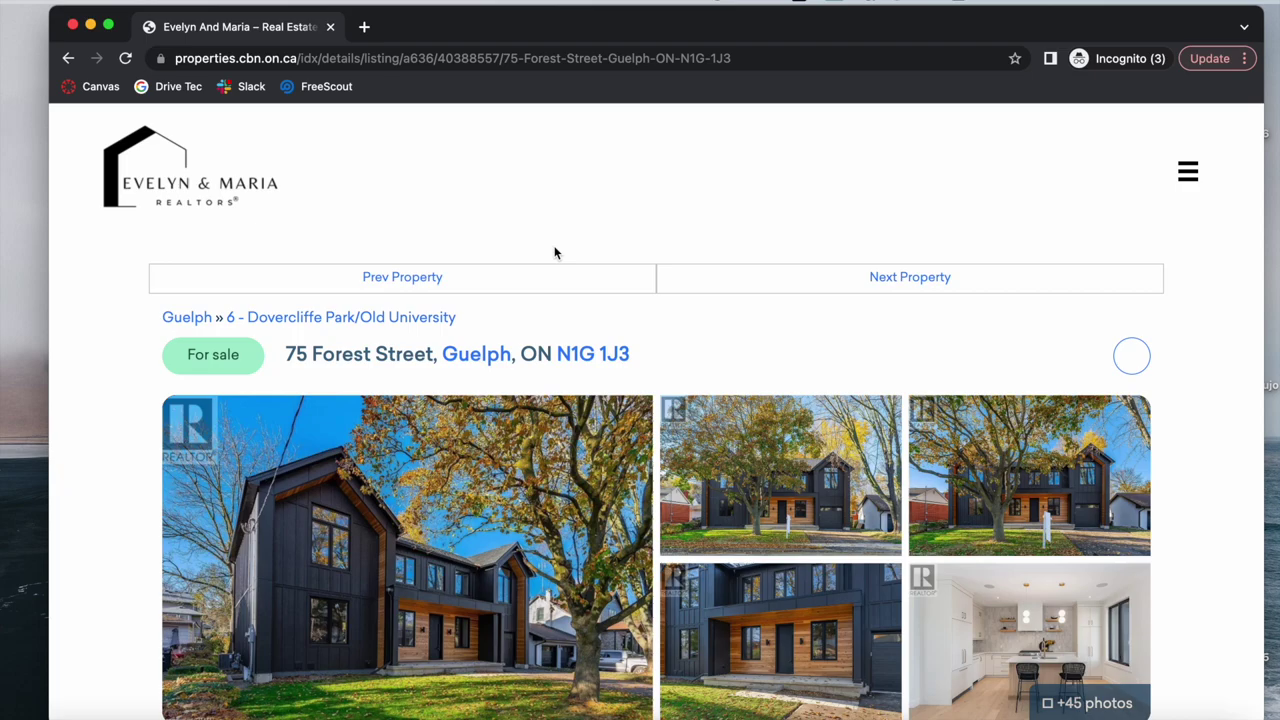
key("ctrl+Left")
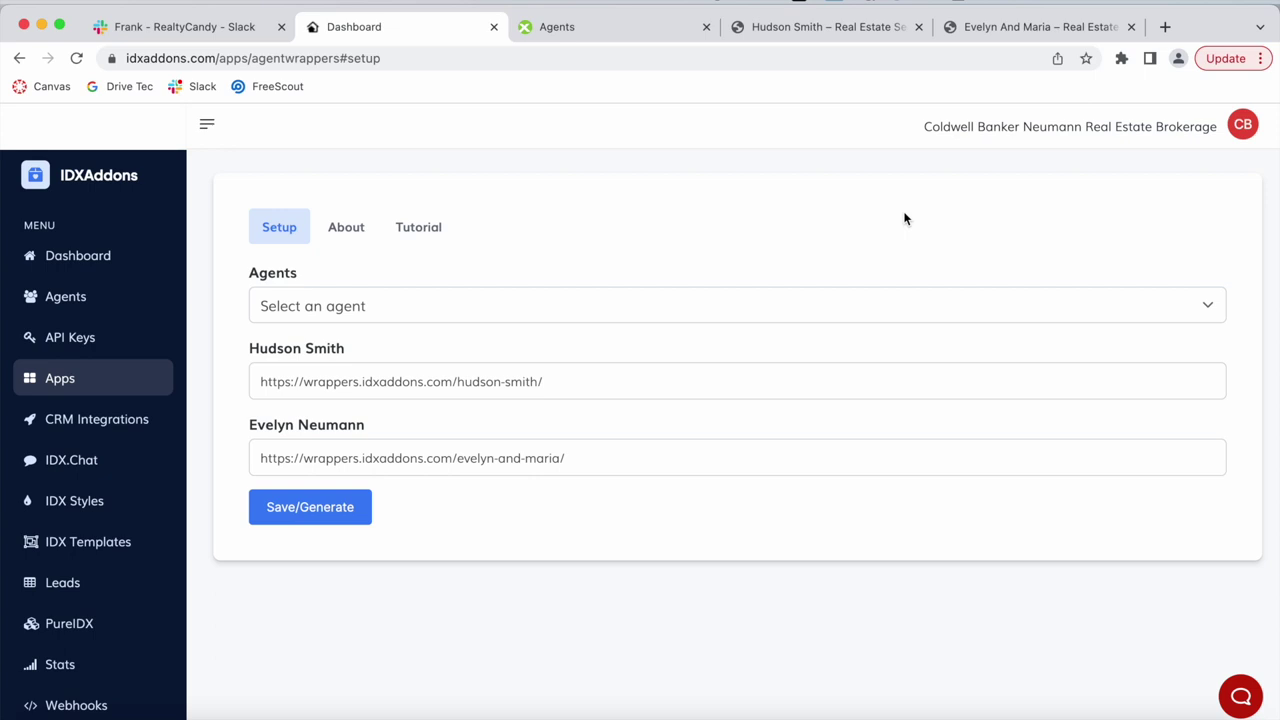
left_click(805, 30)
left_click(1020, 33)
left_click(855, 30)
left_click(1030, 33)
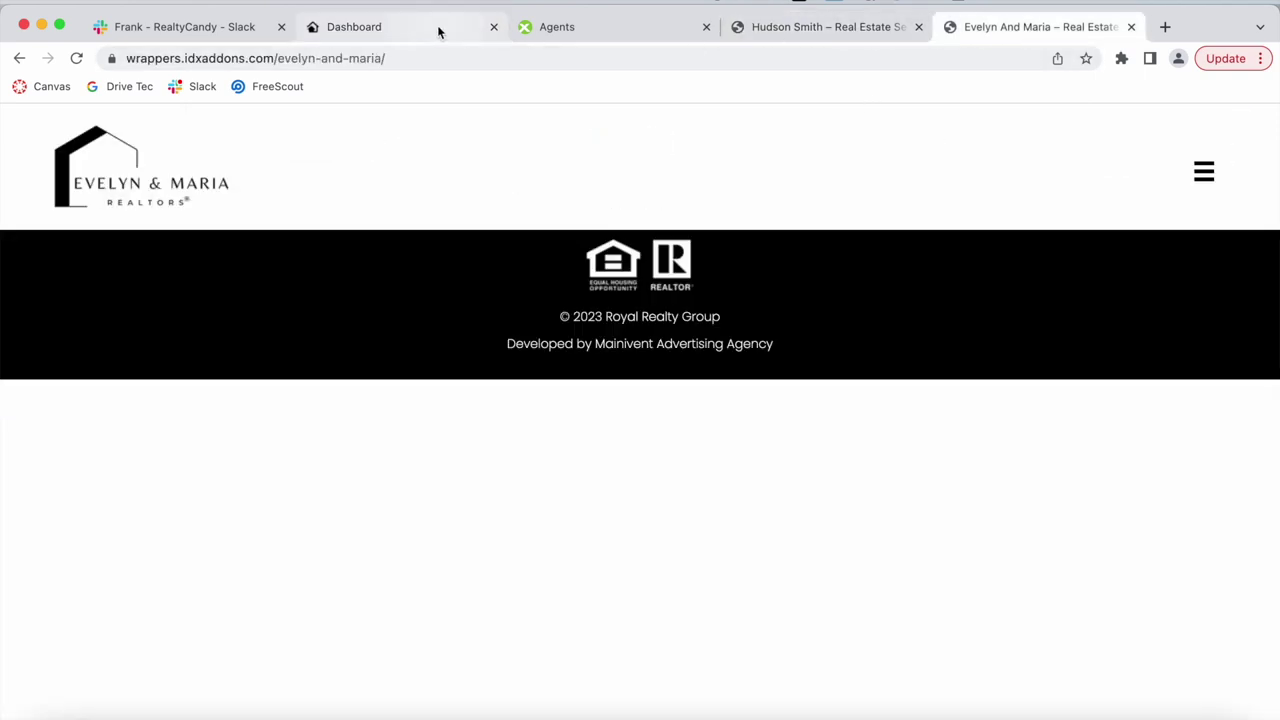
left_click(438, 32)
left_click(836, 37)
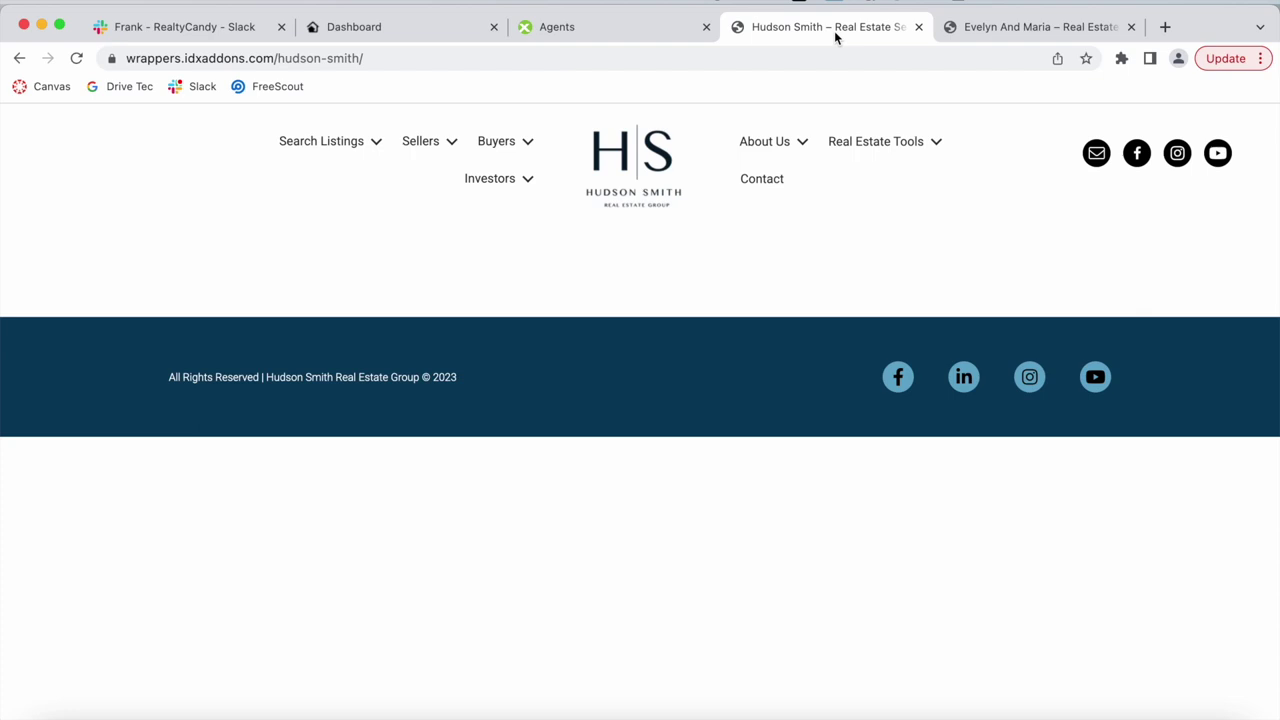
left_click(985, 30)
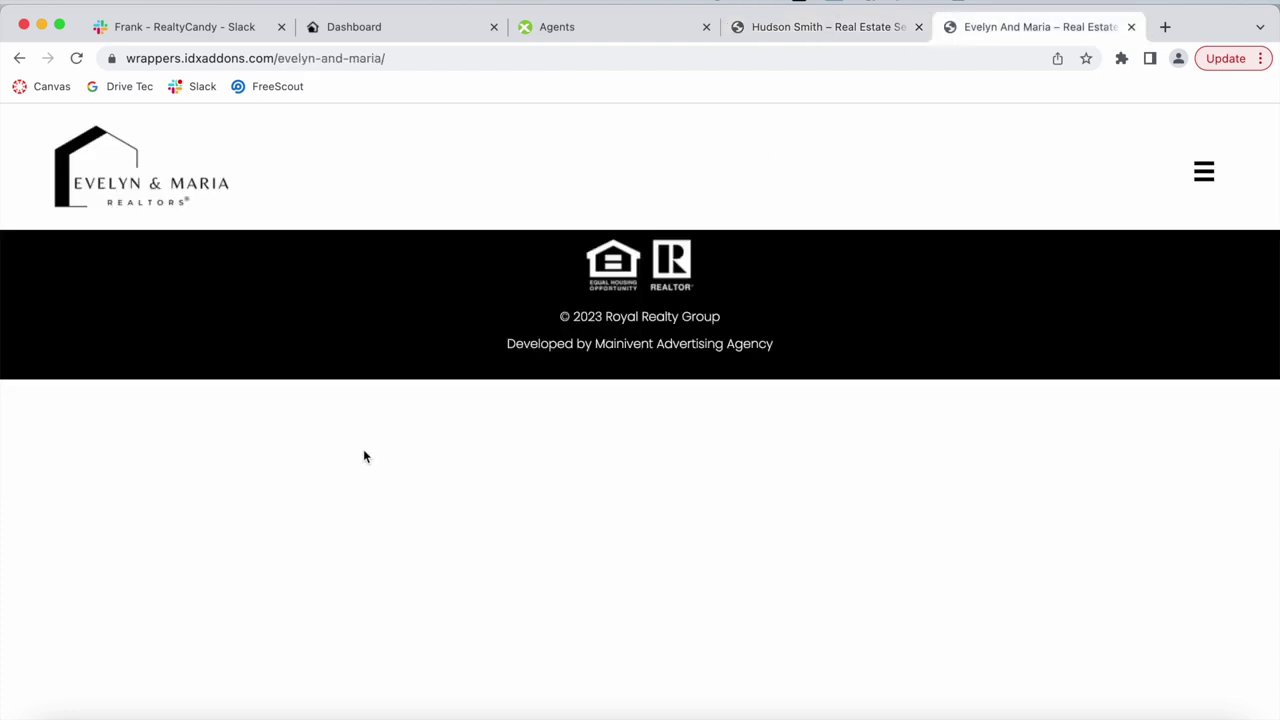
left_click(357, 36)
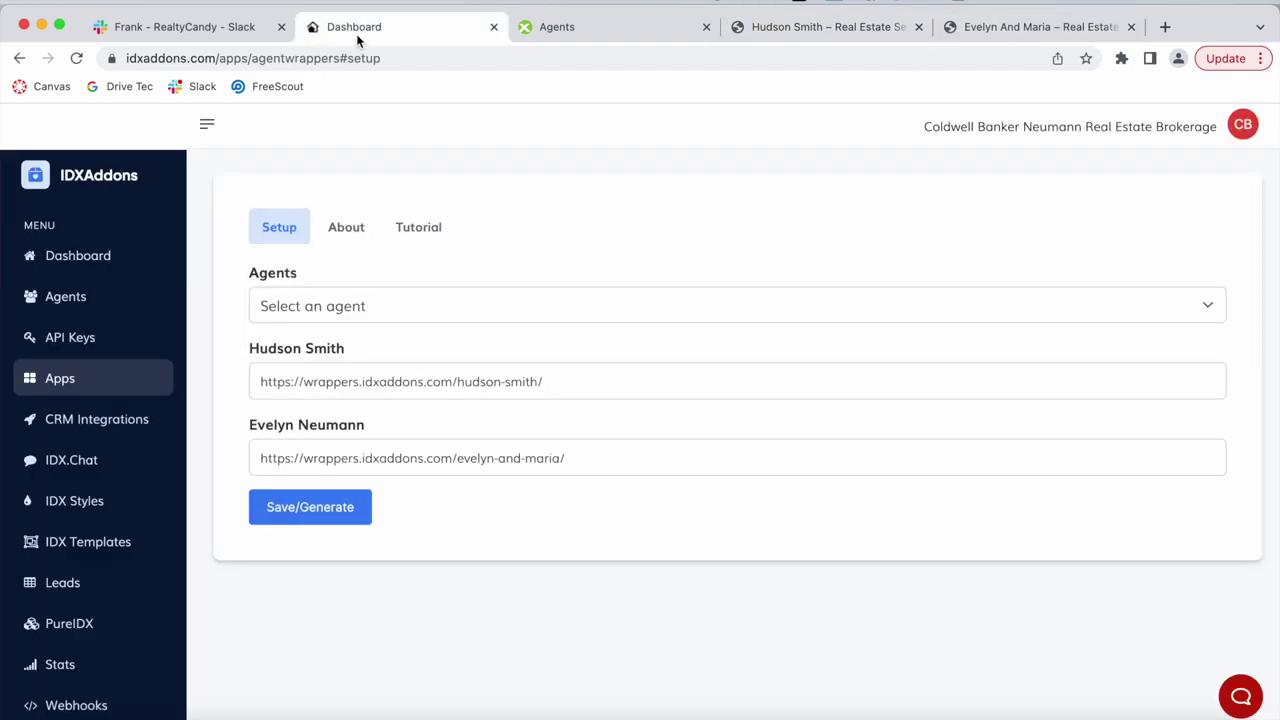
key("super+1")
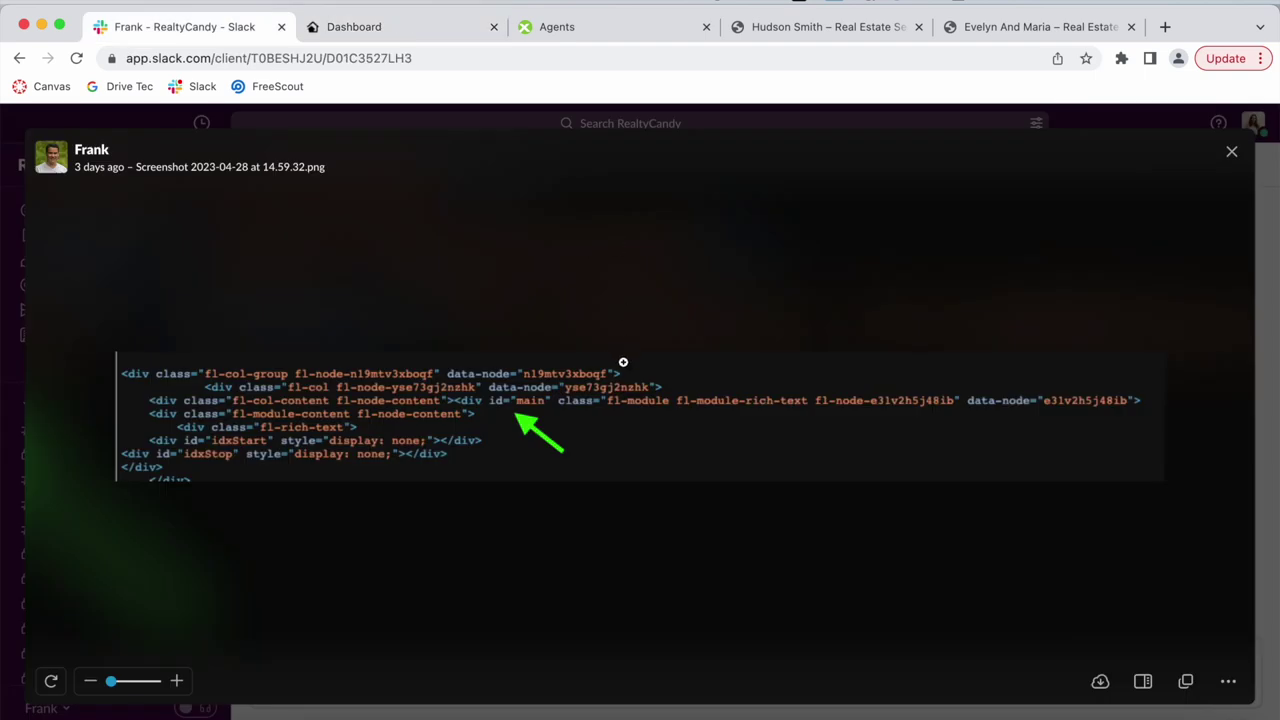
left_click(386, 26)
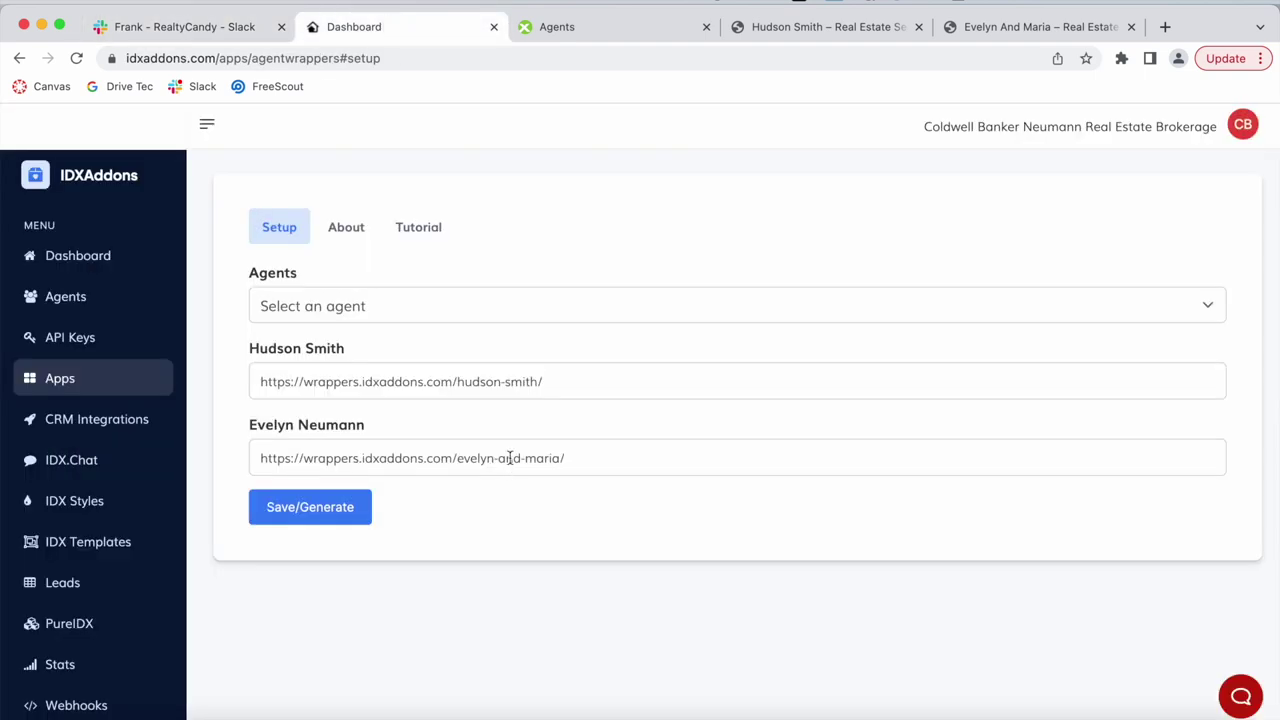
left_click(207, 29)
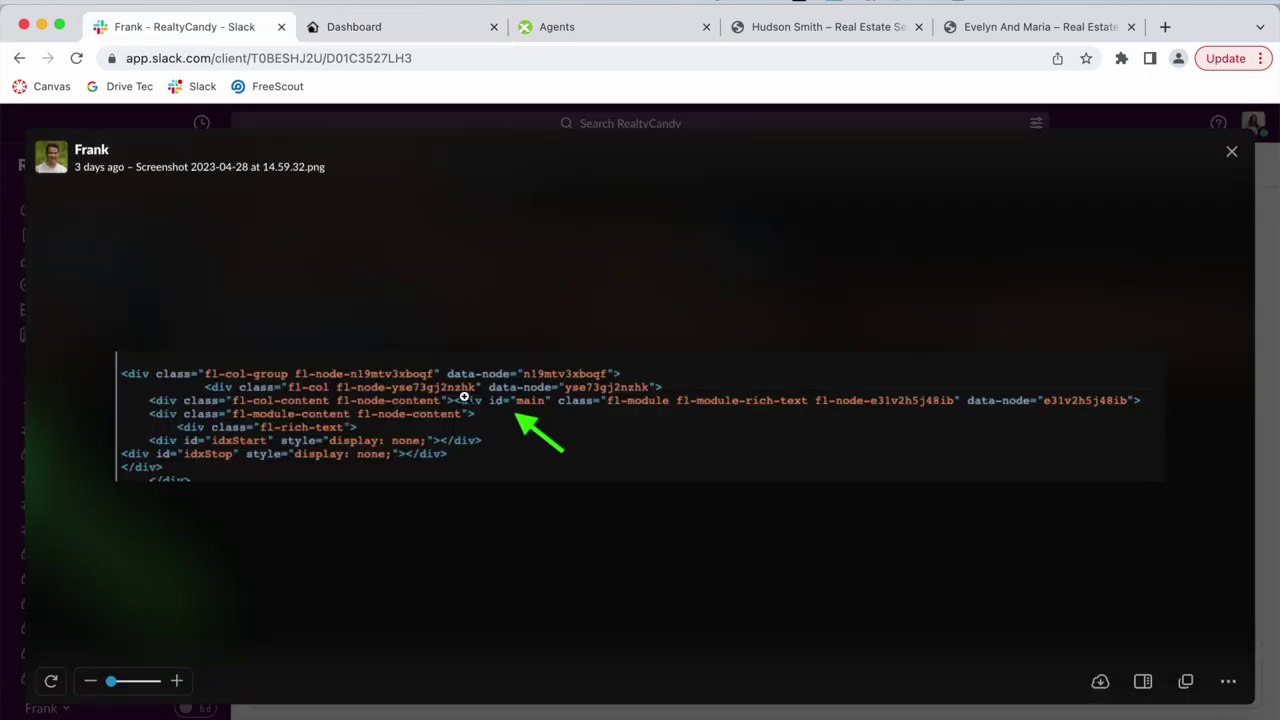